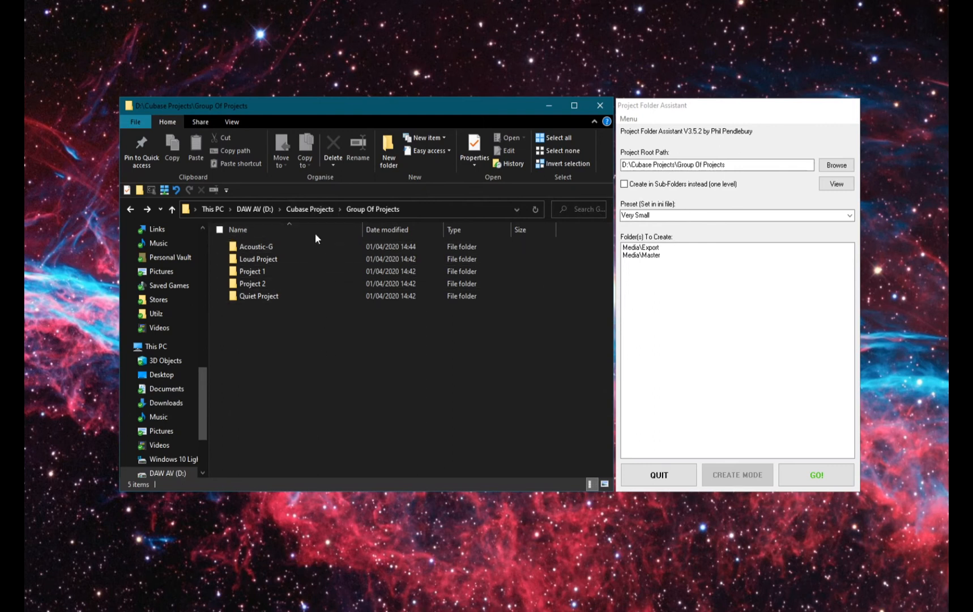
Look through the Acoustic-G, Loud Project, Project 2 and Quiet Project folders inside Group Of Projects
{"action": "left_click", "coordinate": [375, 209]}
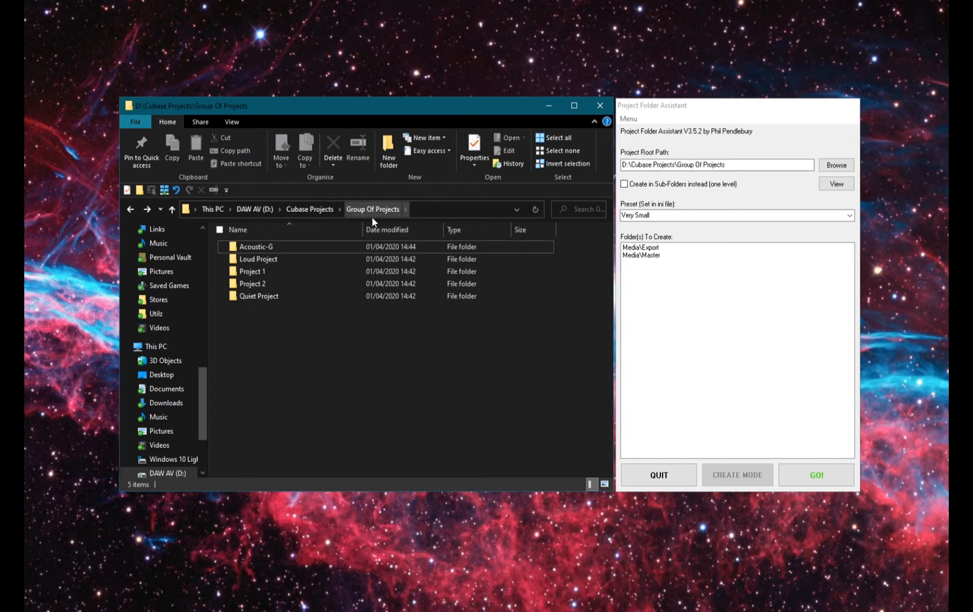
{"action": "double_click", "coordinate": [260, 246]}
{"action": "key", "text": "alt+Left"}
{"action": "double_click", "coordinate": [247, 259]}
{"action": "key", "text": "alt+Left"}
{"action": "double_click", "coordinate": [249, 282]}
{"action": "key", "text": "alt+Left"}
{"action": "left_click", "coordinate": [278, 317]}
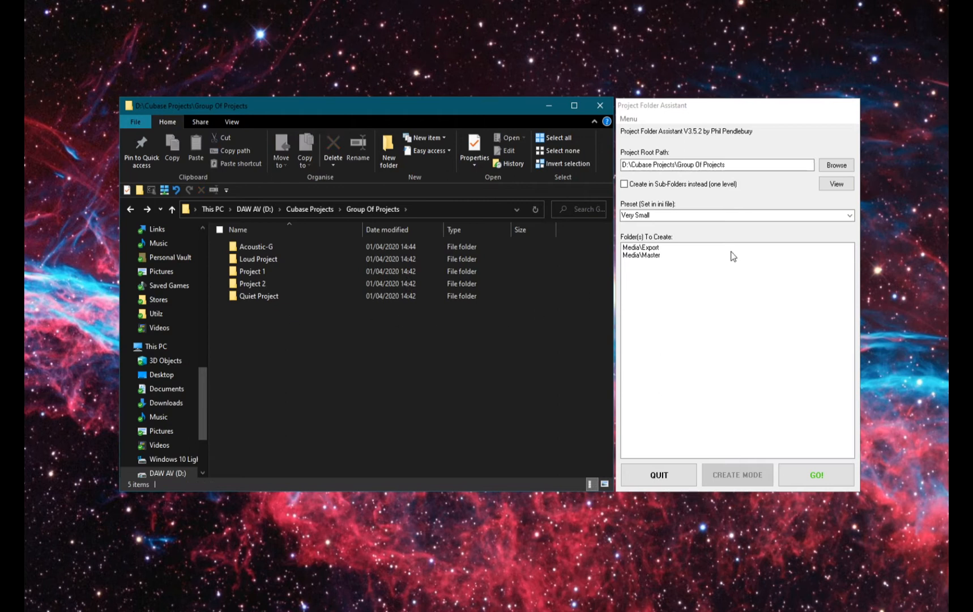
{"action": "double_click", "coordinate": [253, 295]}
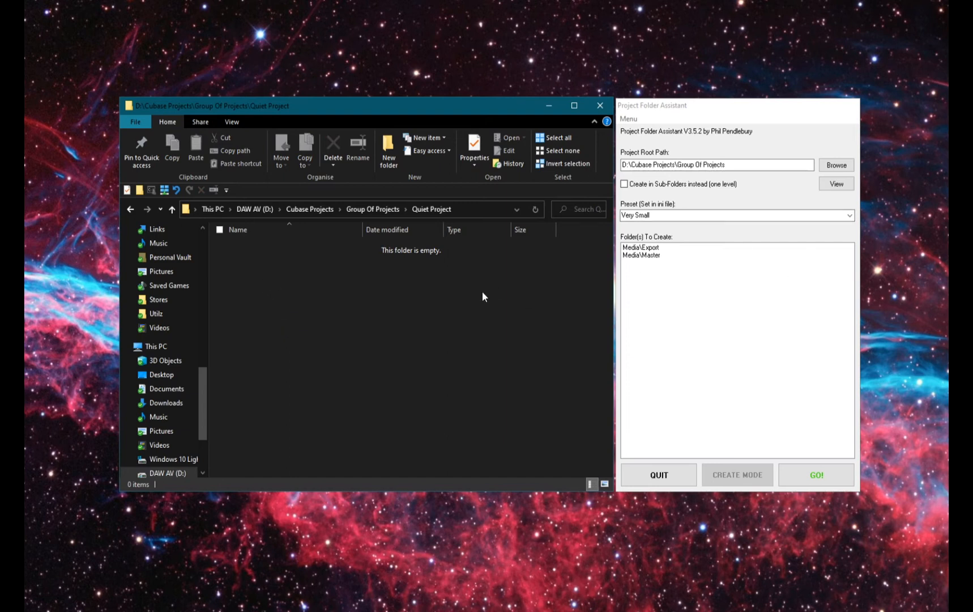
Select the basic recording preset in Project Folder Assistant to preview its folder list
{"action": "left_click", "coordinate": [850, 215]}
{"action": "scroll", "coordinate": [782, 247], "scroll_direction": "down", "scroll_amount": 3}
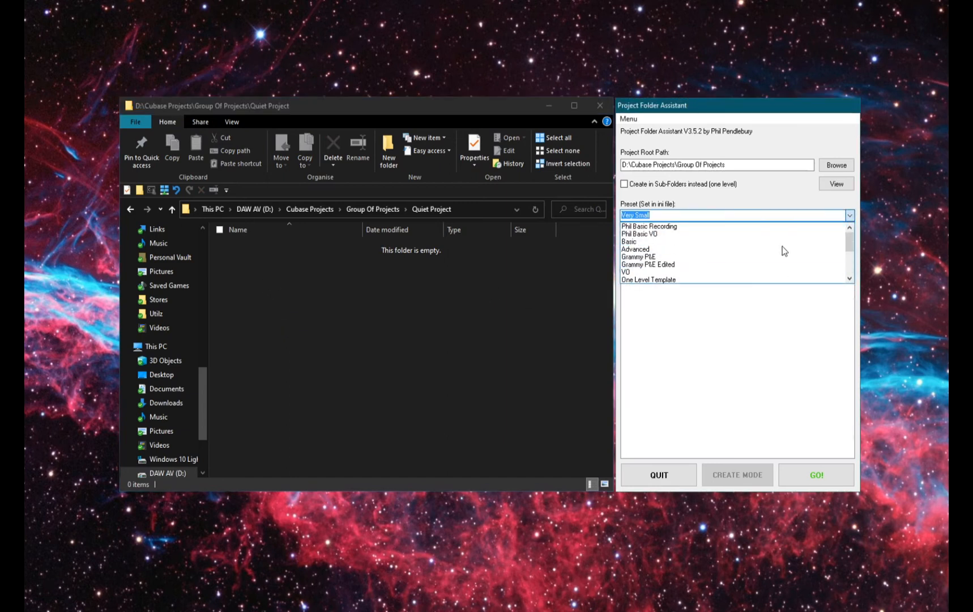
{"action": "left_click", "coordinate": [686, 226]}
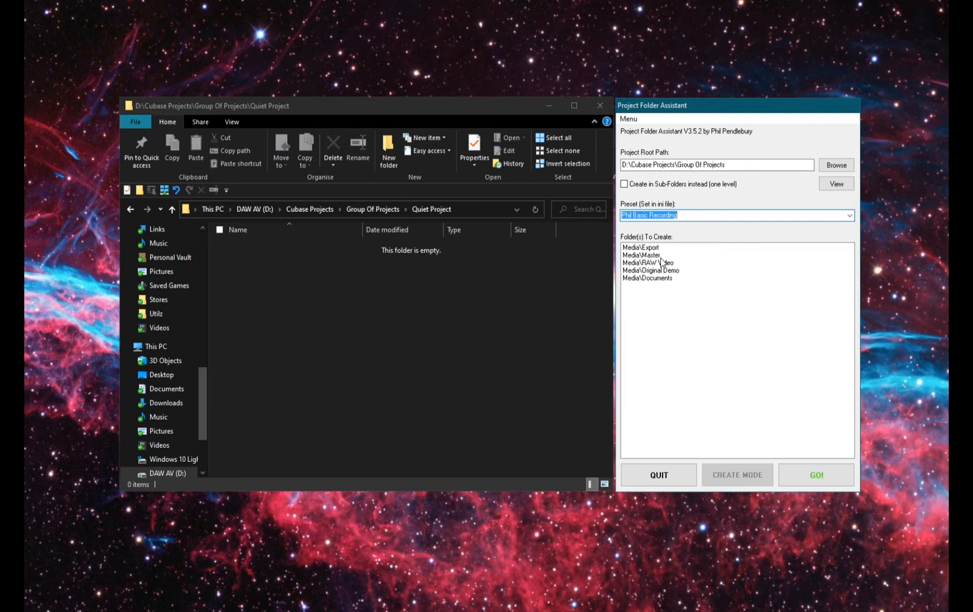
{"action": "left_click", "coordinate": [334, 311]}
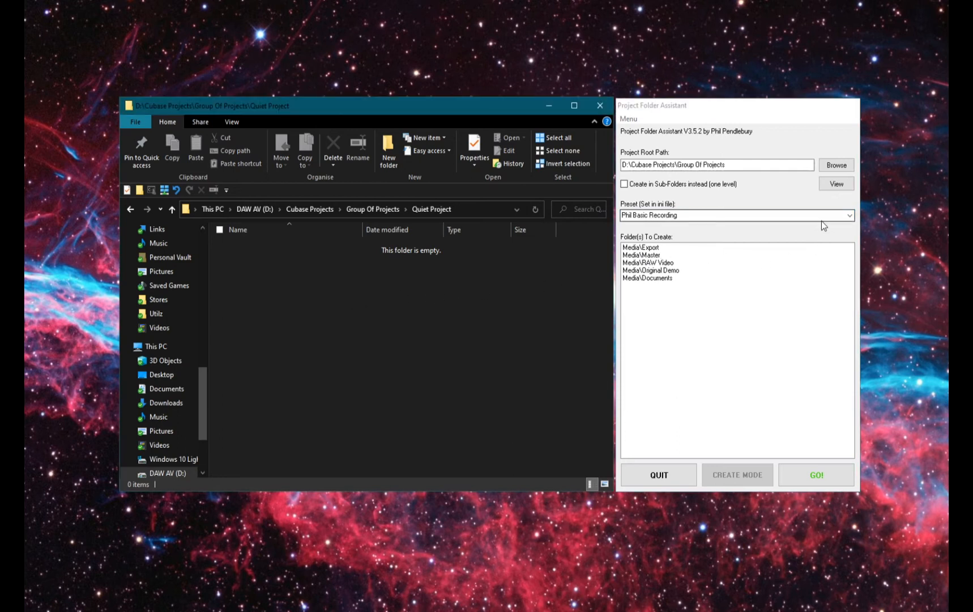
Go back to the Group Of Projects folder and reopen Quiet Project
{"action": "left_click", "coordinate": [357, 214]}
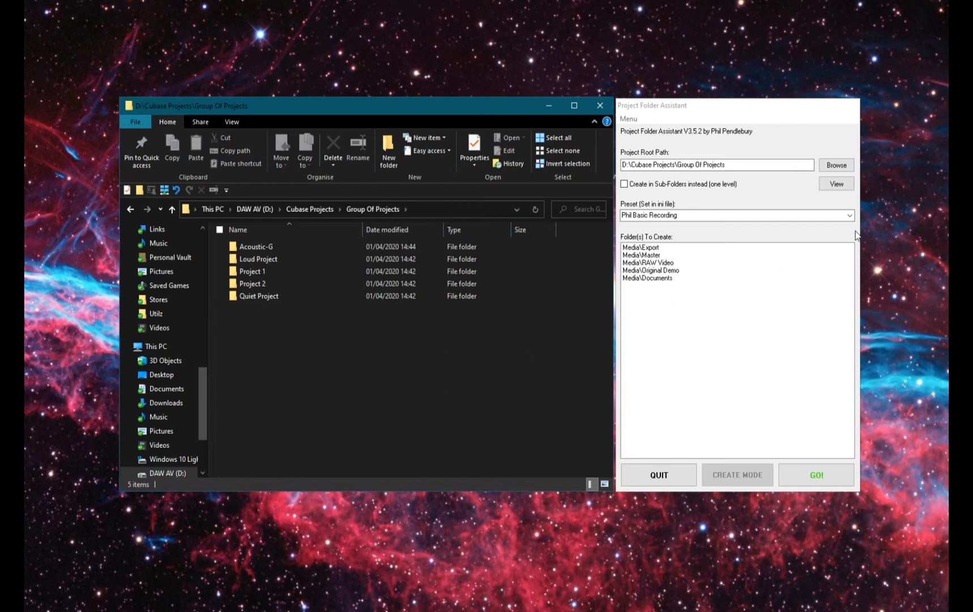
{"action": "left_click", "coordinate": [850, 215]}
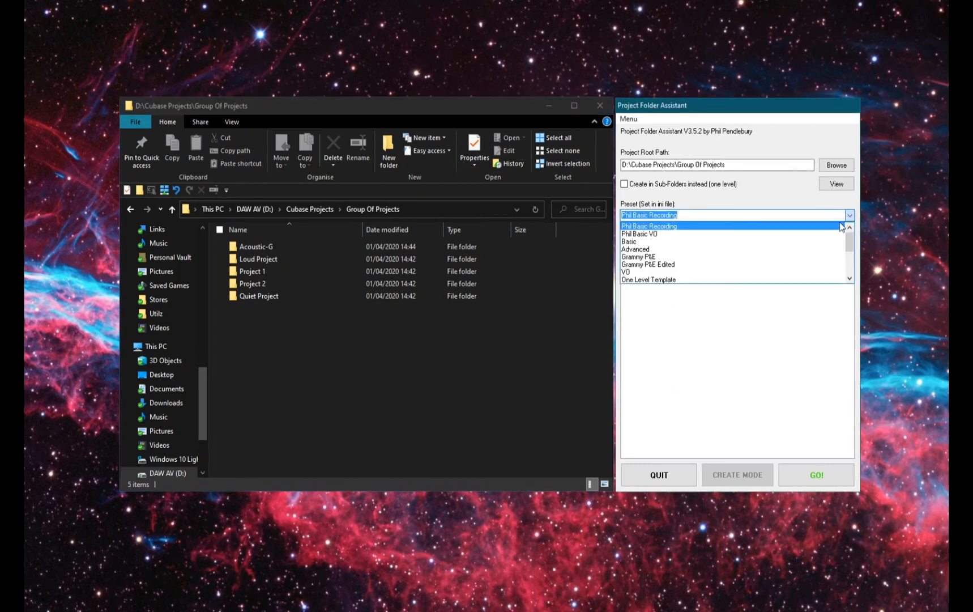
{"action": "left_click", "coordinate": [526, 399]}
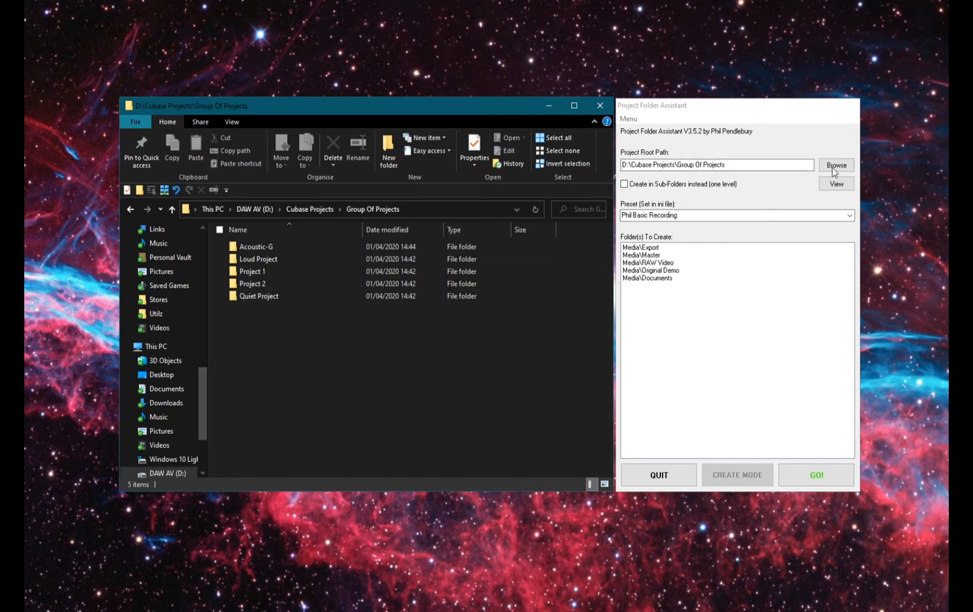
{"action": "double_click", "coordinate": [278, 296]}
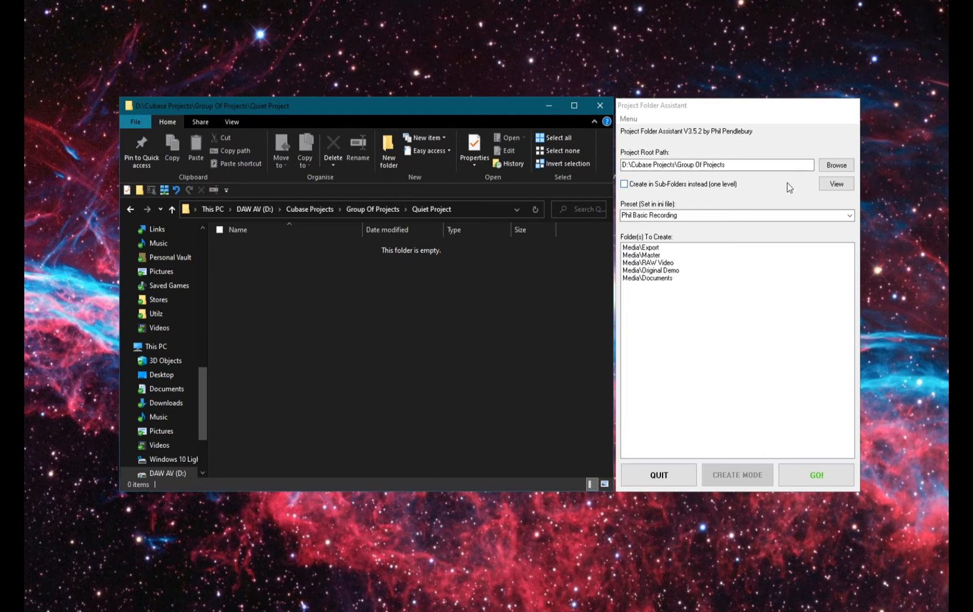
Set the project root path to D:\Cubase Projects\Group Of Projects\Quiet Project by browsing for the folder
{"action": "left_click", "coordinate": [836, 165]}
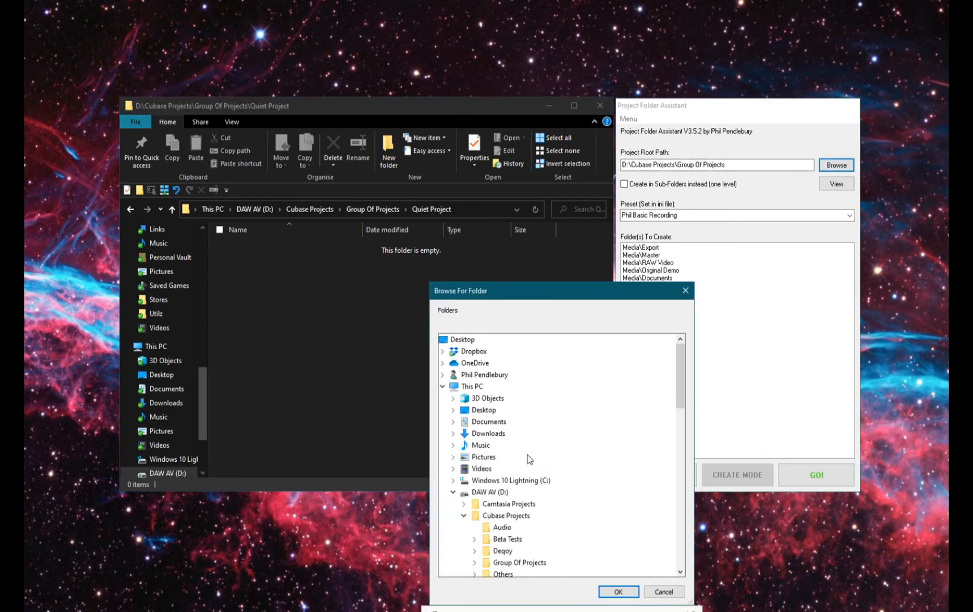
{"action": "scroll", "coordinate": [530, 457], "scroll_direction": "down", "scroll_amount": 4}
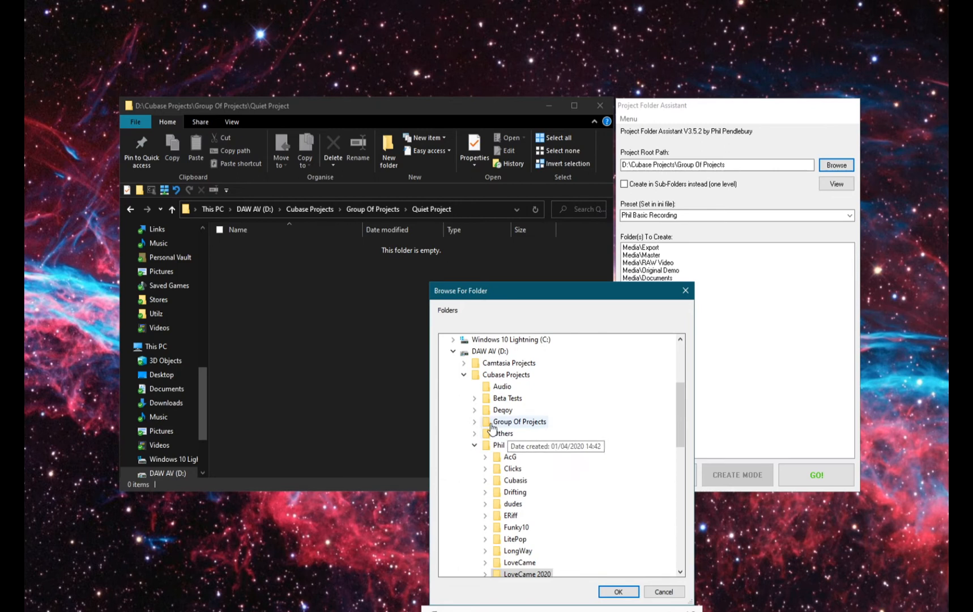
{"action": "left_click", "coordinate": [475, 422]}
{"action": "left_click", "coordinate": [529, 481]}
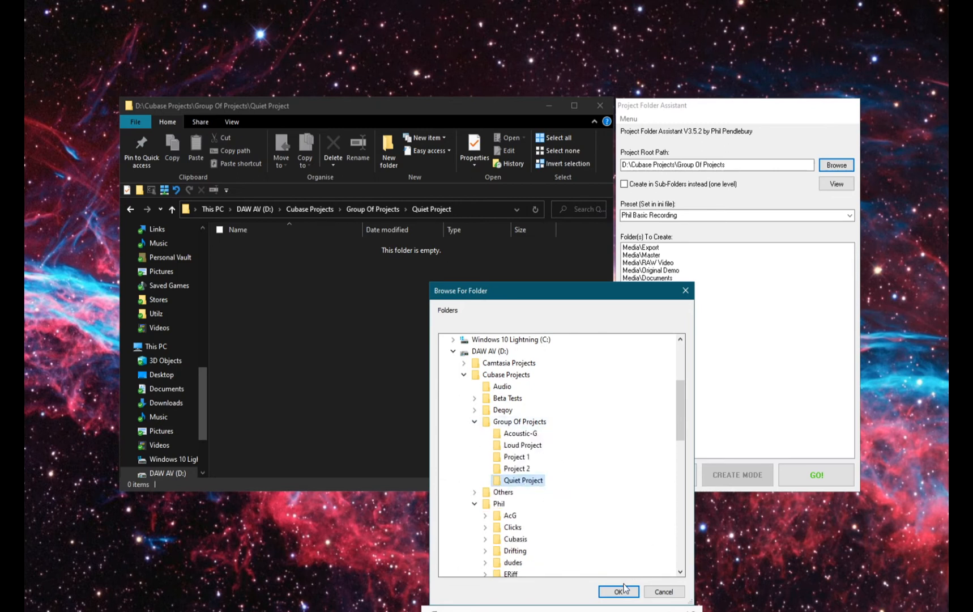
{"action": "left_click", "coordinate": [619, 591]}
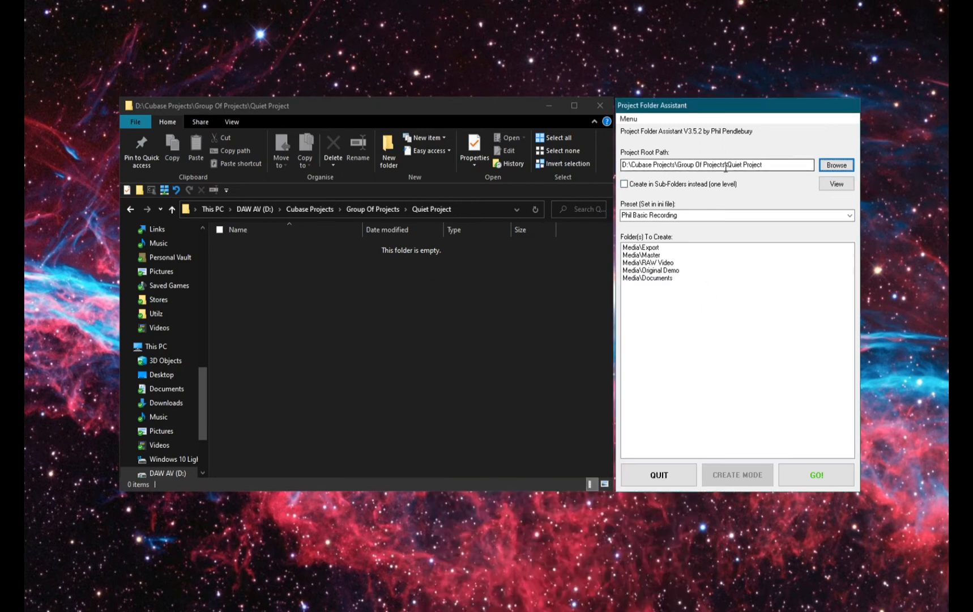
Choose the Grammy P&E preset and create its folder structure in Quiet Project
{"action": "left_click", "coordinate": [850, 215]}
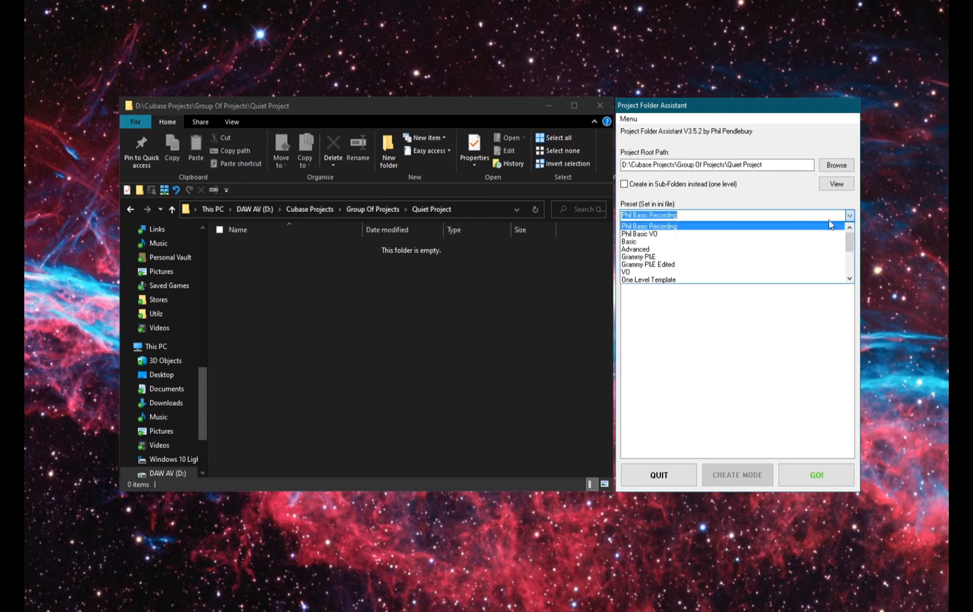
{"action": "left_click", "coordinate": [653, 258]}
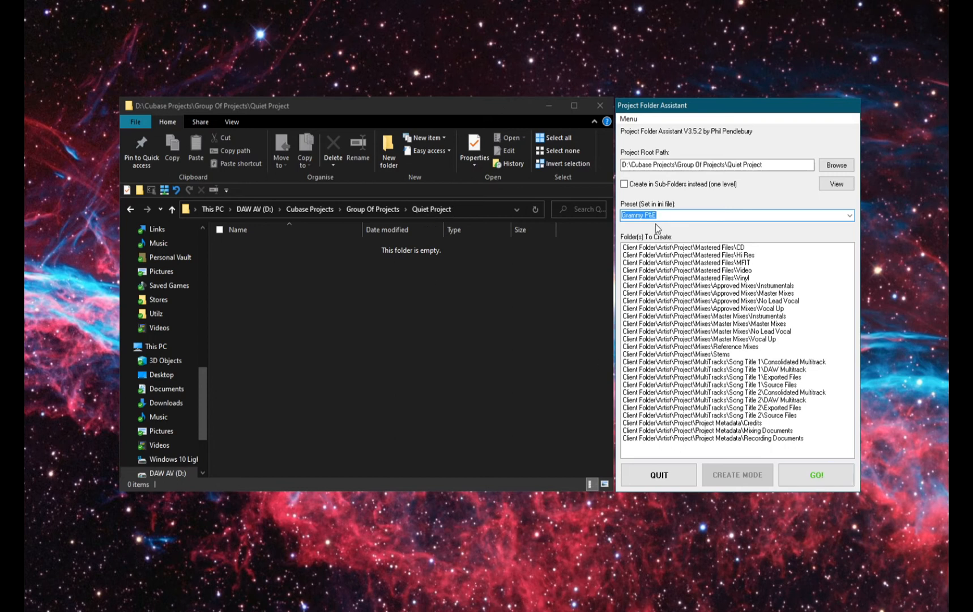
{"action": "left_click", "coordinate": [811, 481]}
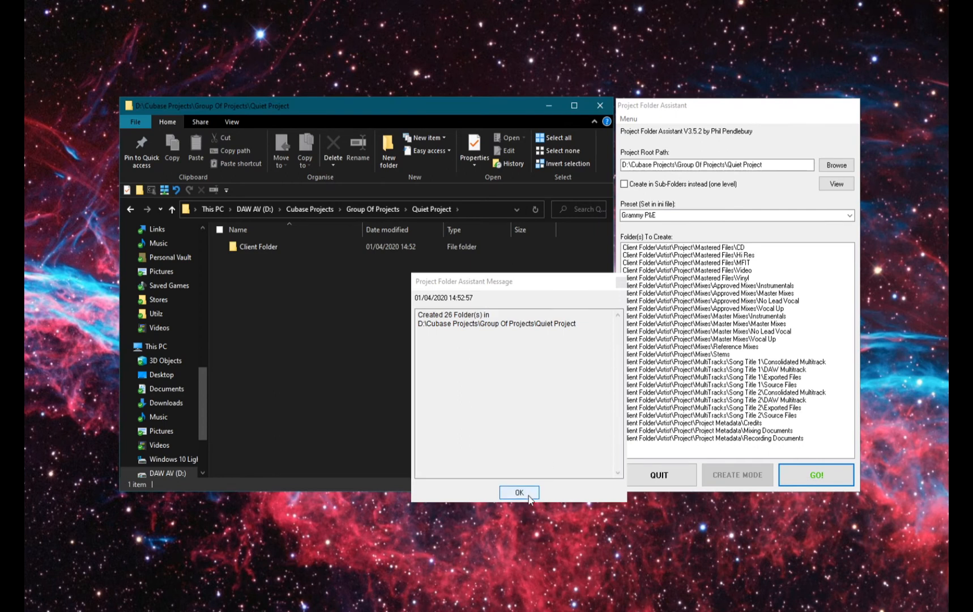
{"action": "left_click", "coordinate": [519, 492]}
Look through the new folder hierarchy inside Client Folder, including Artist and its nested subfolders
{"action": "double_click", "coordinate": [255, 248]}
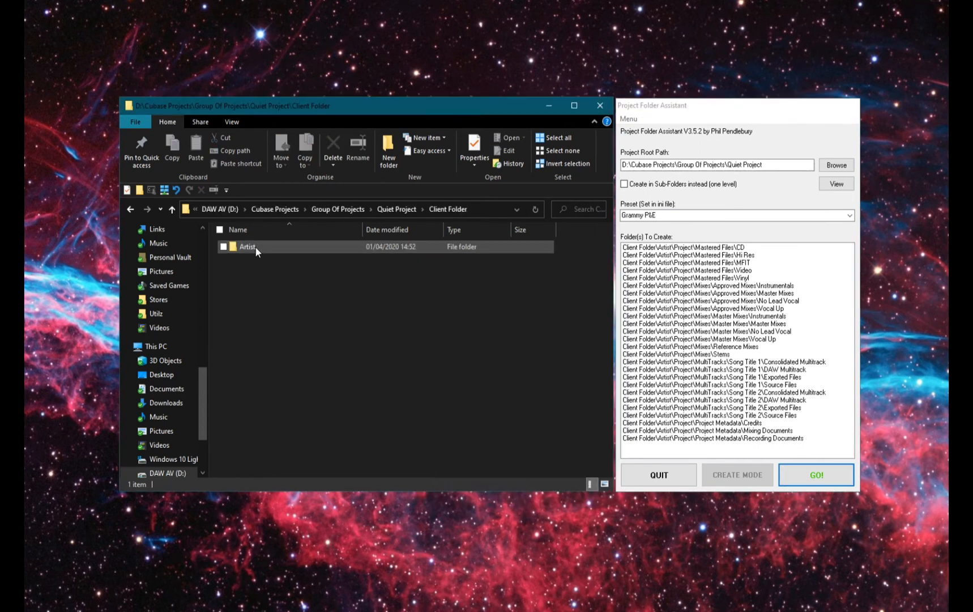
{"action": "double_click", "coordinate": [255, 246]}
{"action": "double_click", "coordinate": [255, 247]}
{"action": "left_click", "coordinate": [255, 246]}
{"action": "double_click", "coordinate": [256, 249]}
{"action": "double_click", "coordinate": [246, 261]}
{"action": "key", "text": "alt+Left"}
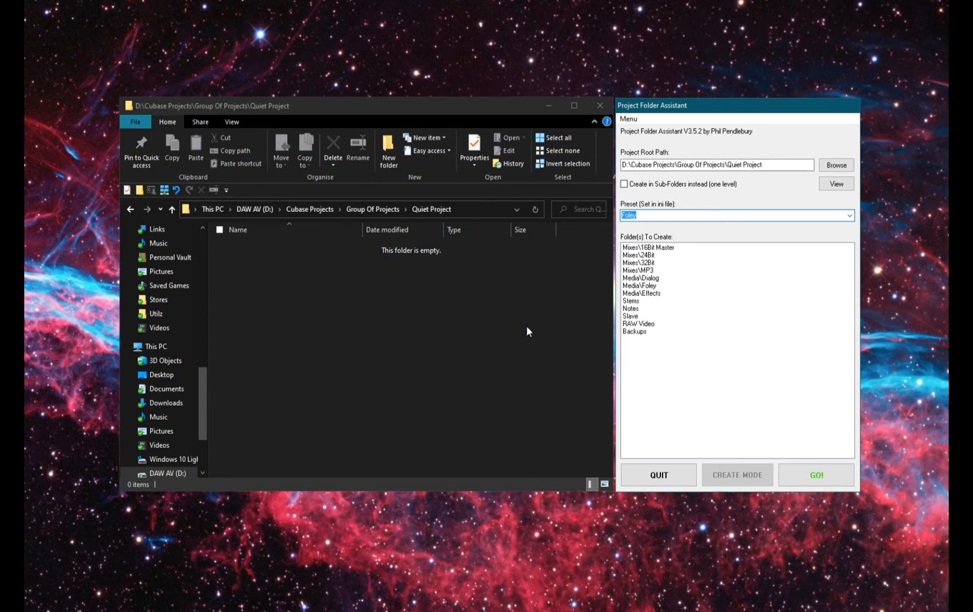
Set the project root path to D:\Cubase Projects\Group Of Projects and enable creating the folders in sub-folders one level down
{"action": "left_click", "coordinate": [526, 324]}
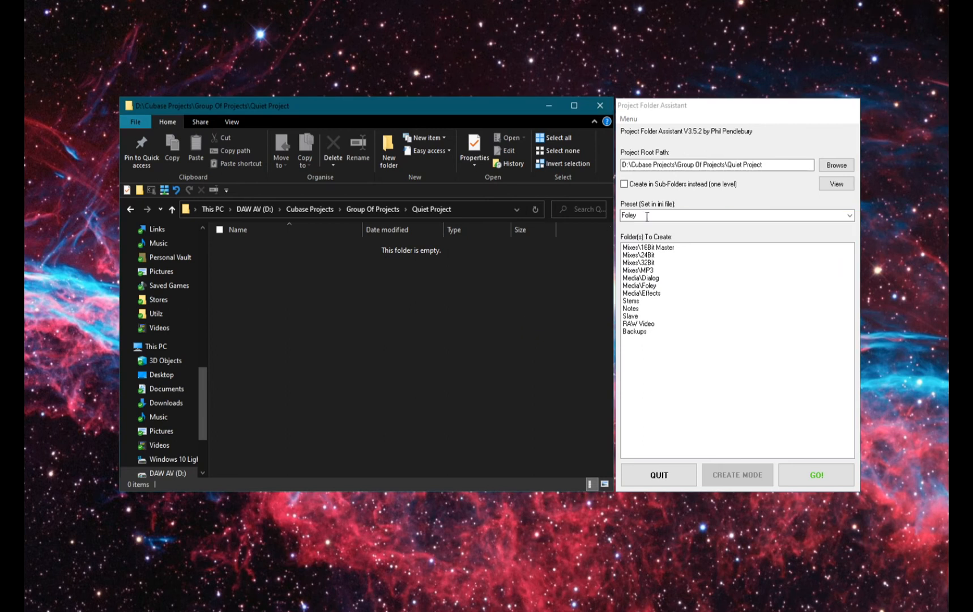
{"action": "left_click", "coordinate": [373, 209]}
{"action": "left_click", "coordinate": [364, 392]}
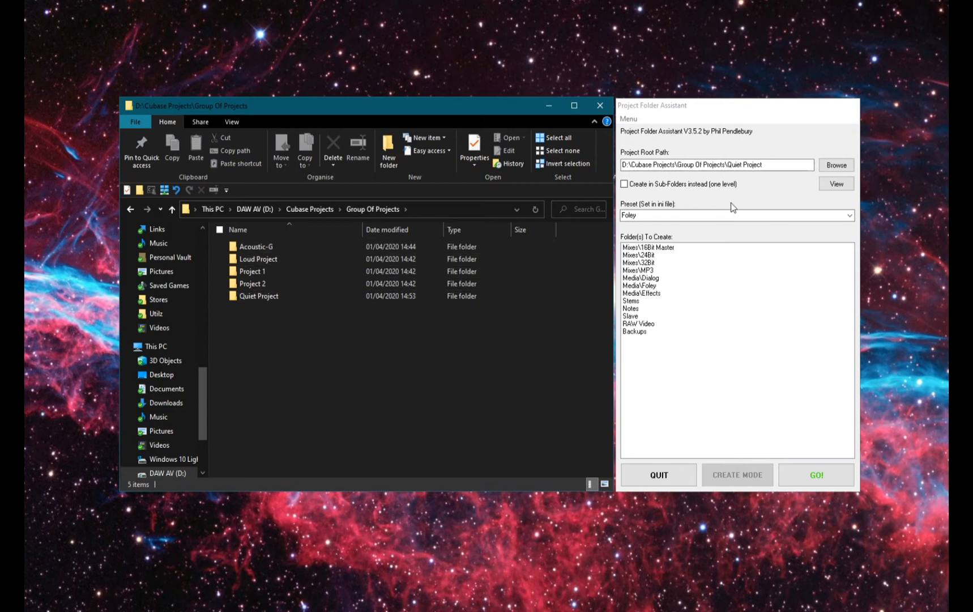
{"action": "left_click", "coordinate": [835, 165]}
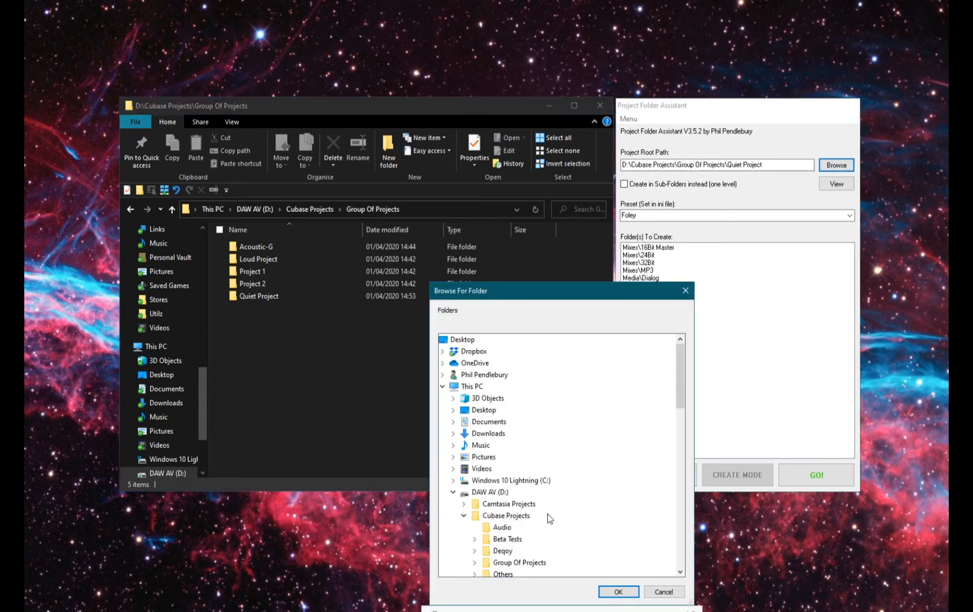
{"action": "scroll", "coordinate": [549, 519], "scroll_direction": "down", "scroll_amount": 6}
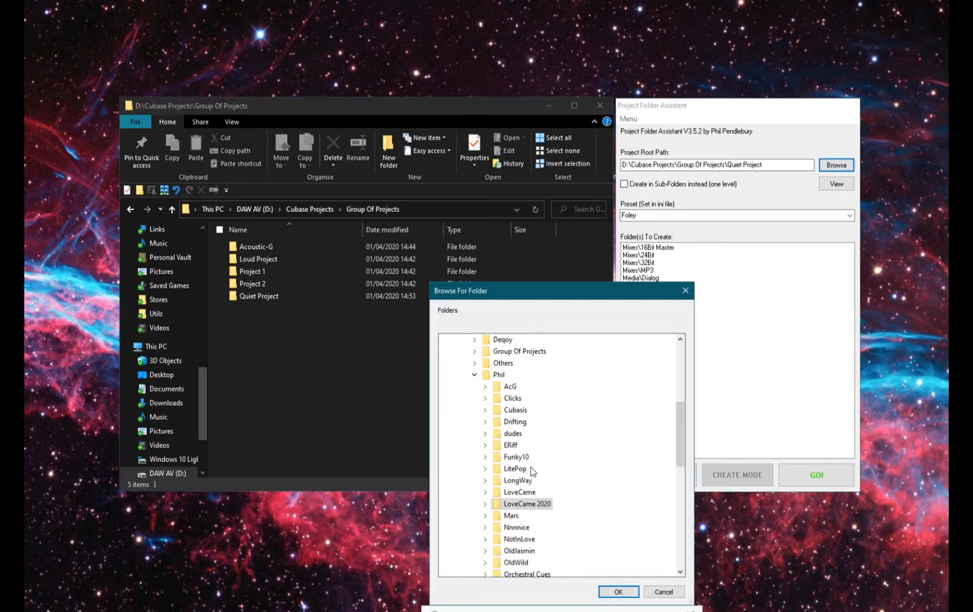
{"action": "scroll", "coordinate": [531, 466], "scroll_direction": "up", "scroll_amount": 1}
{"action": "double_click", "coordinate": [519, 387]}
{"action": "left_click", "coordinate": [611, 592]}
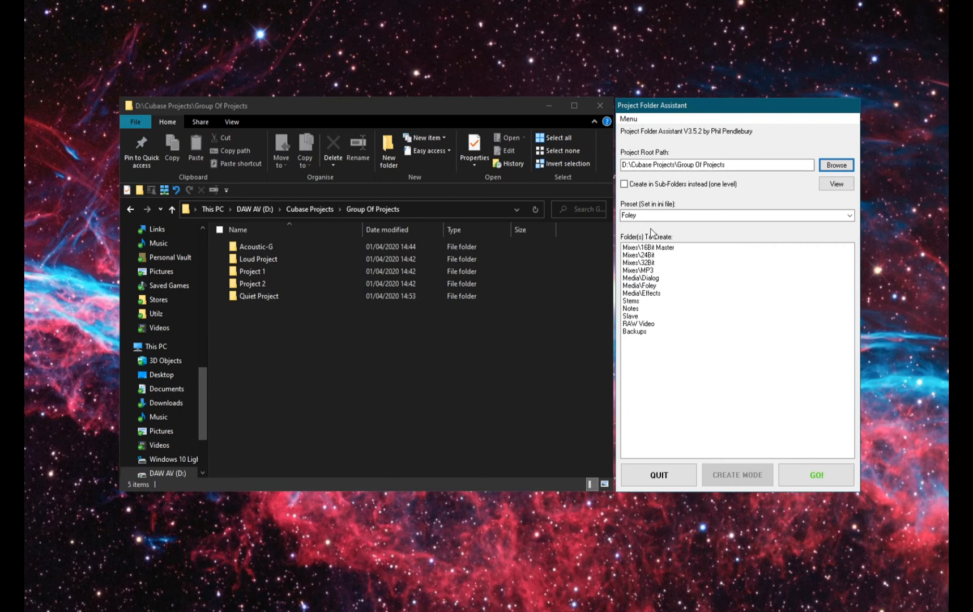
{"action": "left_click", "coordinate": [627, 185]}
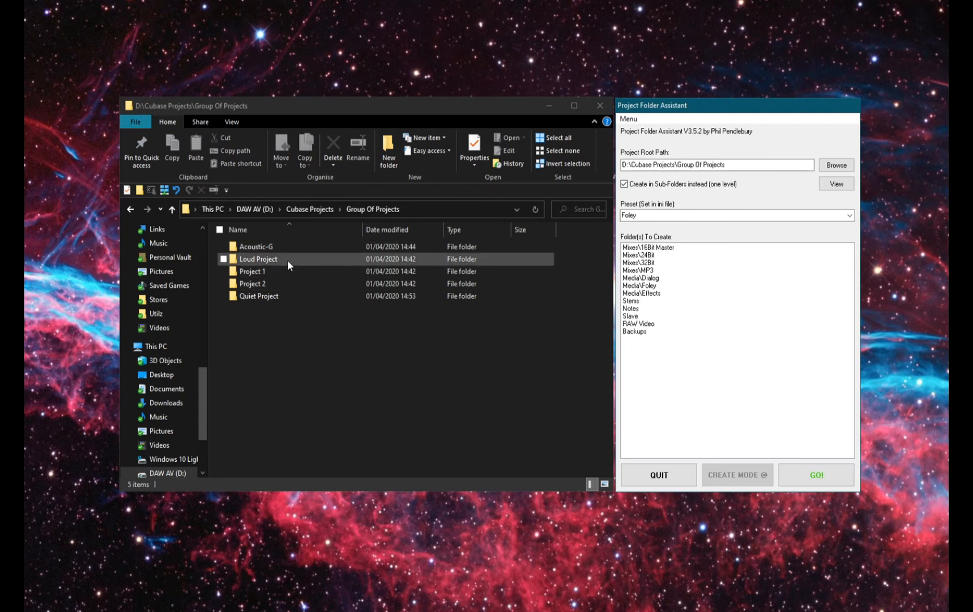
Check the contents of the Quiet Project folder and return to Group Of Projects
{"action": "double_click", "coordinate": [258, 297]}
{"action": "key", "text": "alt+Left"}
{"action": "left_click", "coordinate": [286, 330]}
{"action": "double_click", "coordinate": [265, 297]}
{"action": "right_click", "coordinate": [275, 308]}
{"action": "left_click", "coordinate": [268, 305]}
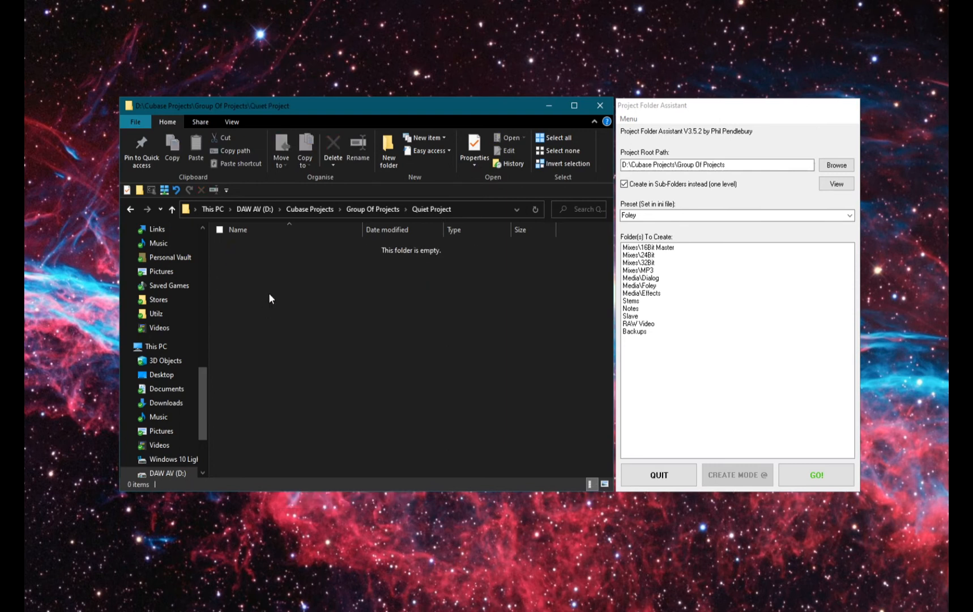
{"action": "key", "text": "alt+Left"}
{"action": "left_click", "coordinate": [286, 315]}
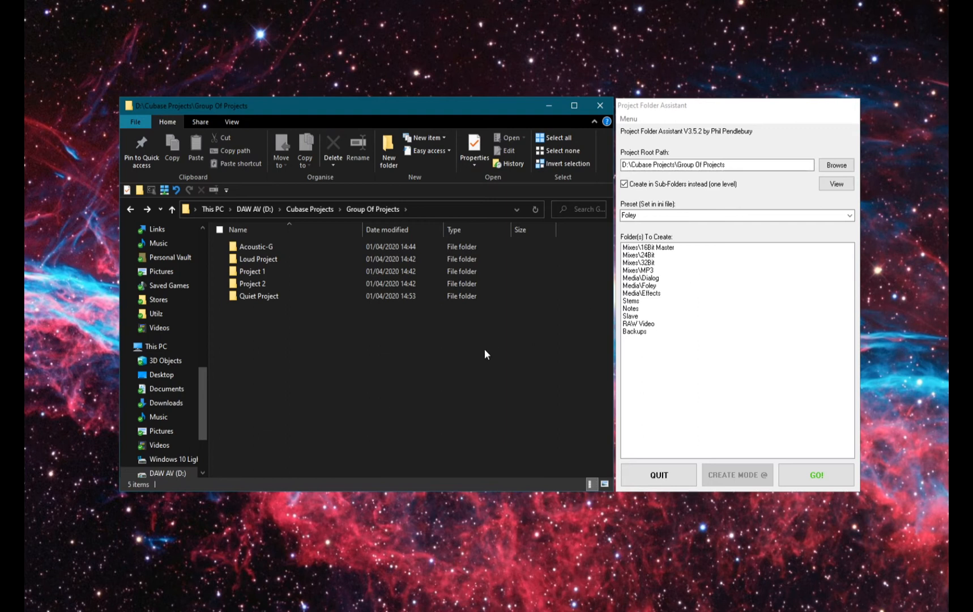
Create the Foley preset's folders in every project folder of Group Of Projects
{"action": "left_click", "coordinate": [834, 477]}
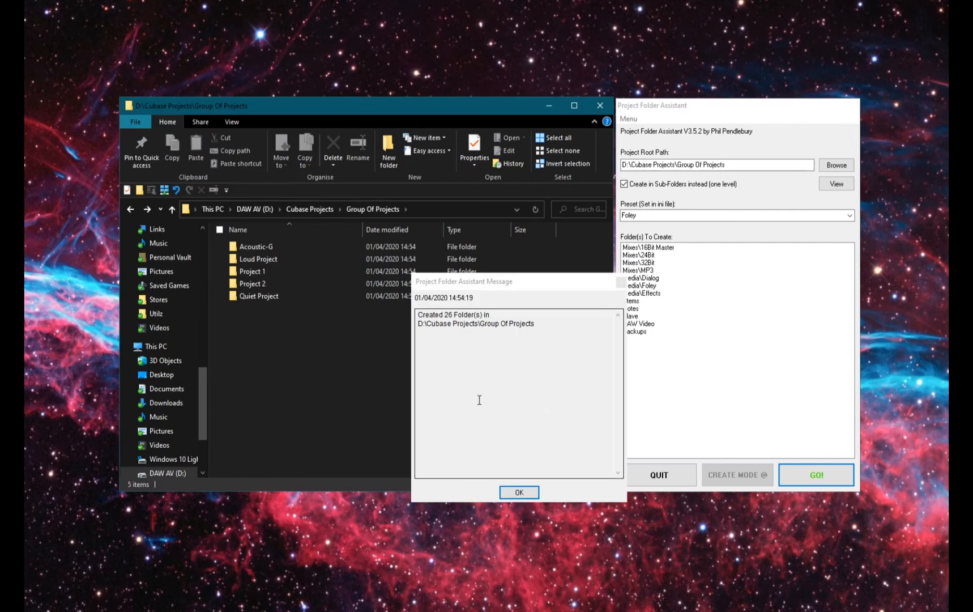
{"action": "left_click", "coordinate": [519, 492]}
Inspect the folders created in Quiet Project, Project 2, Project 1 and Loud Project
{"action": "double_click", "coordinate": [265, 296]}
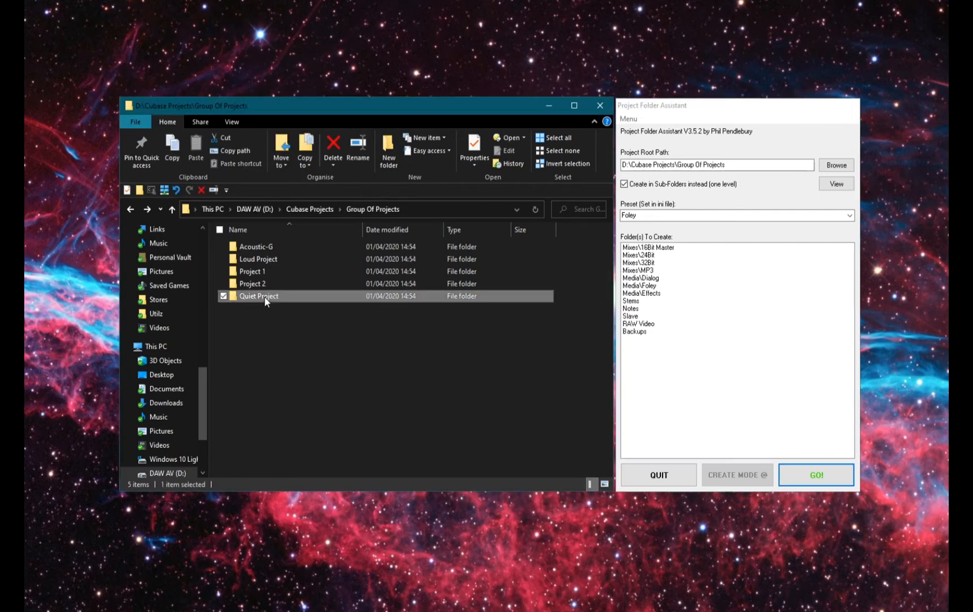
{"action": "key", "text": "alt+Left"}
{"action": "double_click", "coordinate": [247, 280]}
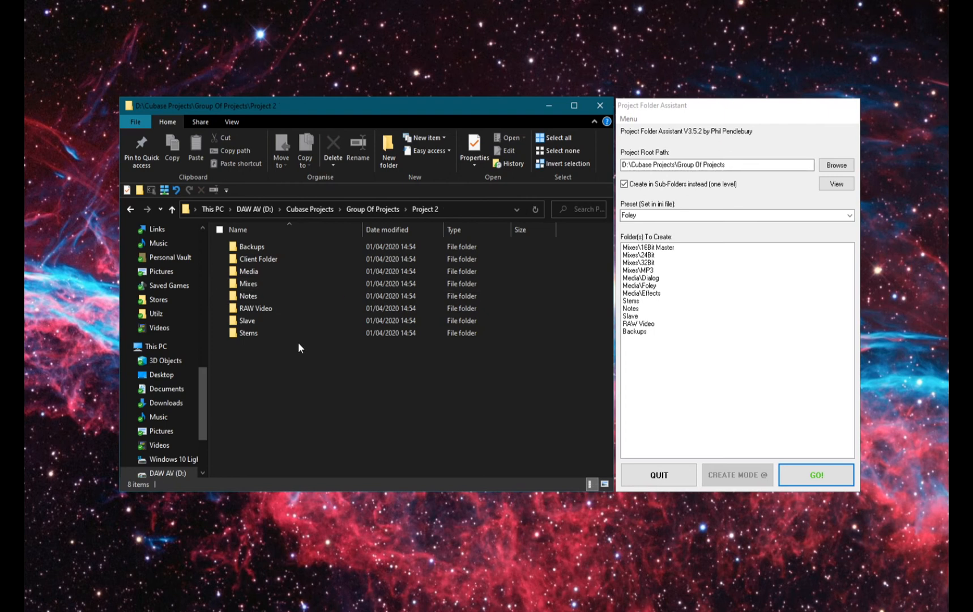
{"action": "key", "text": "alt+Left"}
{"action": "double_click", "coordinate": [250, 272]}
{"action": "key", "text": "alt+Left"}
{"action": "double_click", "coordinate": [257, 259]}
{"action": "key", "text": "alt+Left"}
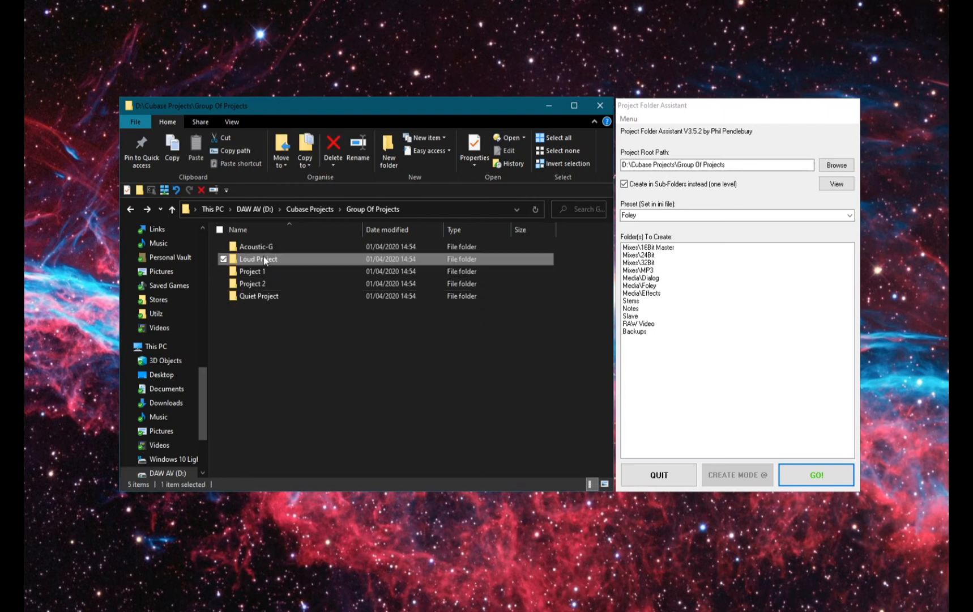
Inspect the files in the Acoustic-G project folder and leave that folder open
{"action": "double_click", "coordinate": [251, 247]}
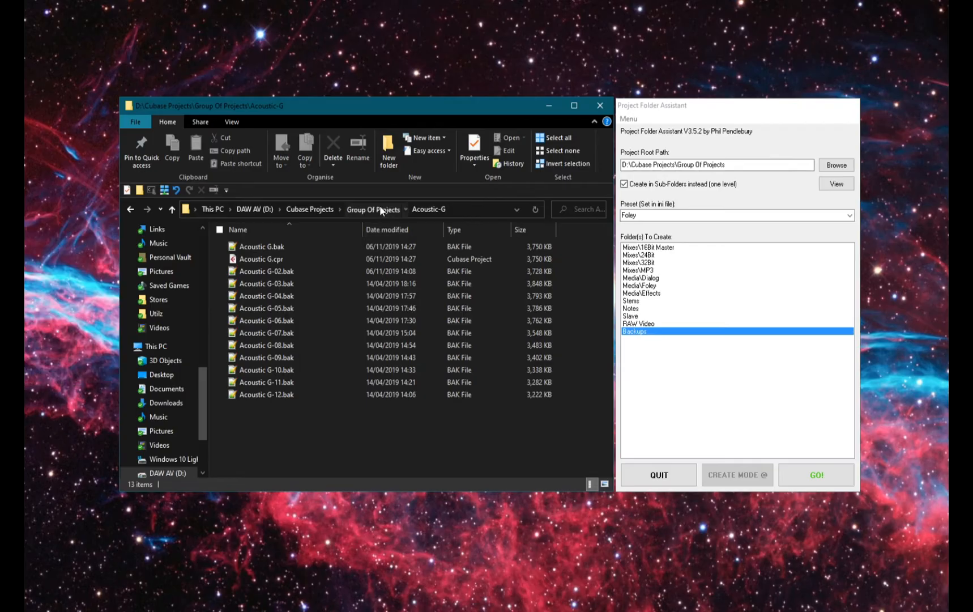
{"action": "left_click", "coordinate": [349, 209]}
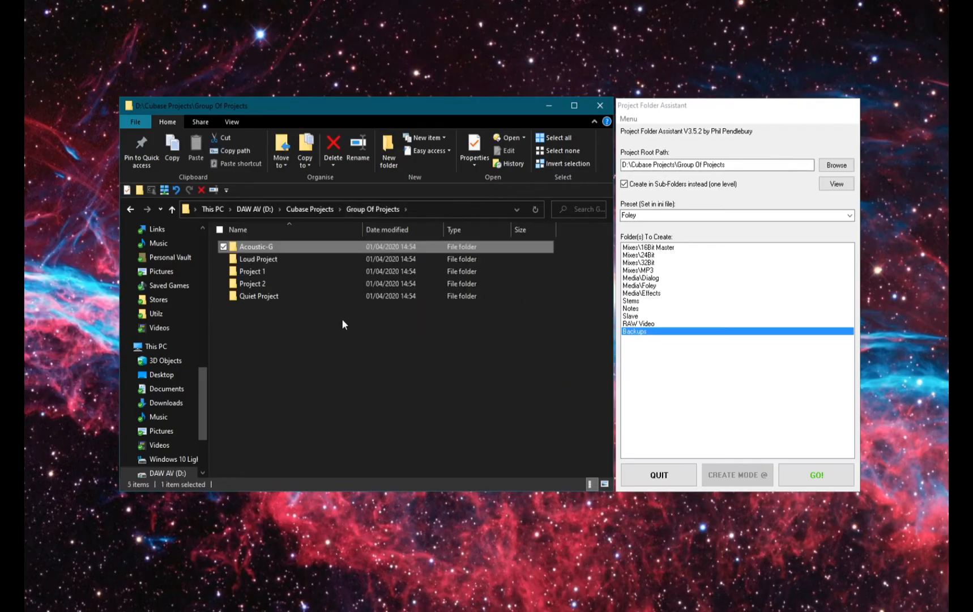
{"action": "key", "text": "Return"}
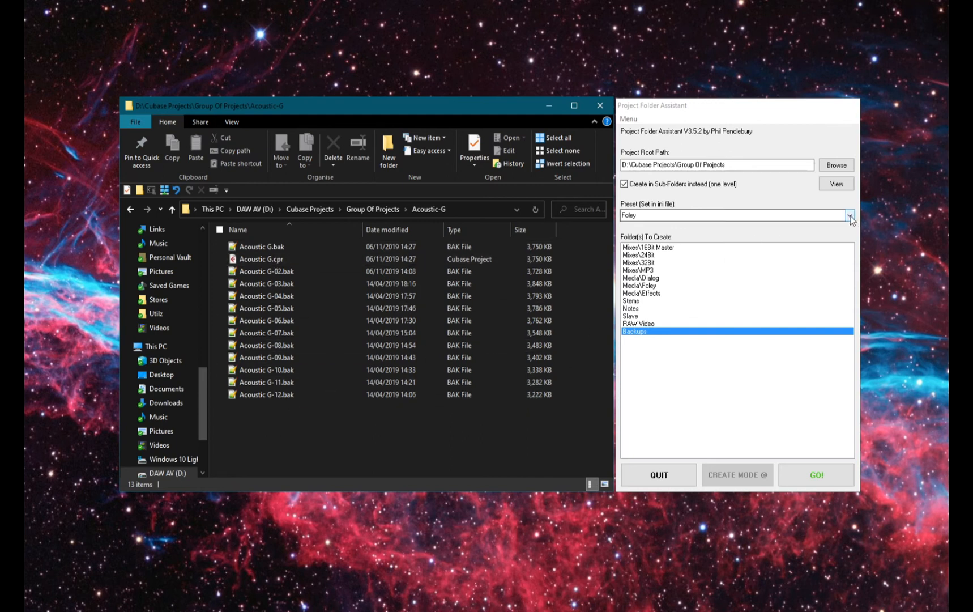
Switch to the Move Backups preset and select its bak:Project Backups entry
{"action": "left_click", "coordinate": [772, 217]}
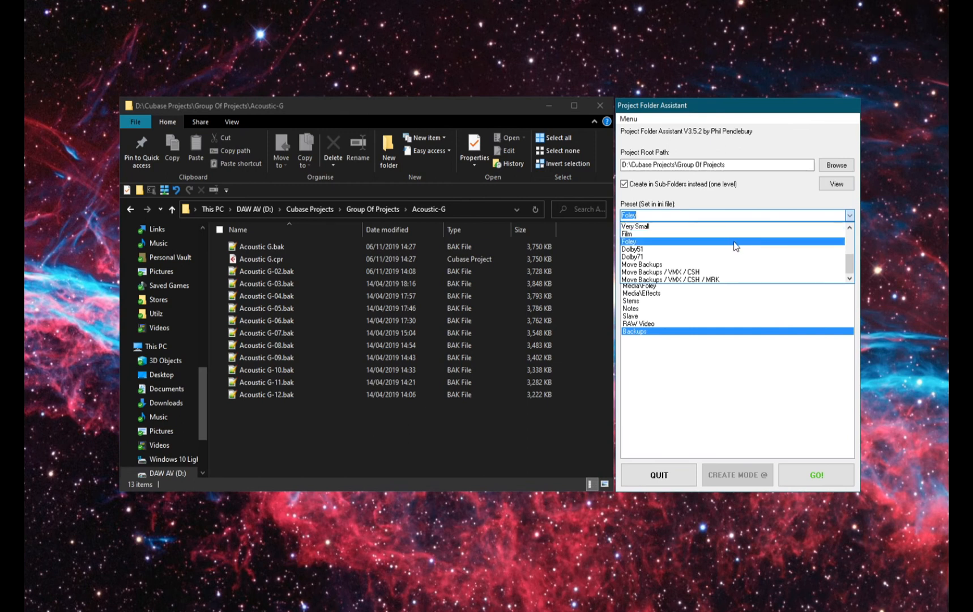
{"action": "left_click", "coordinate": [670, 263]}
{"action": "left_click", "coordinate": [708, 216]}
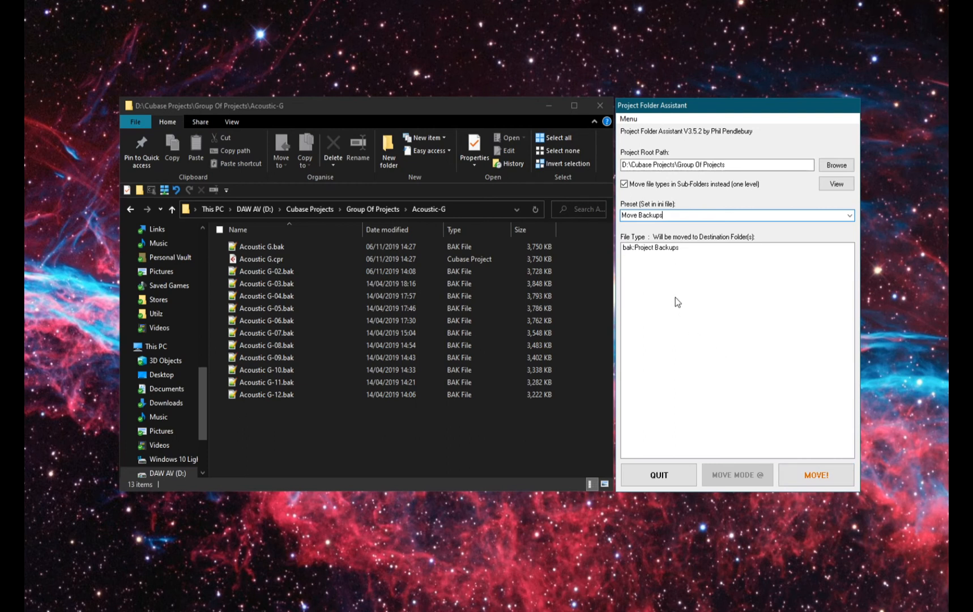
{"action": "left_click", "coordinate": [627, 251]}
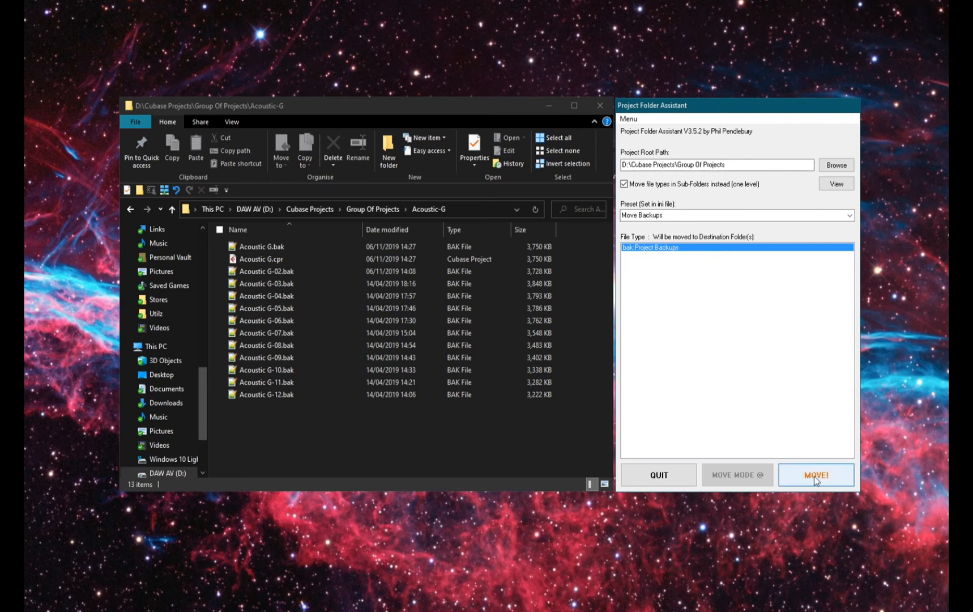
Turn off the sub-folder option and move the .bak files of the Acoustic-G project folder alone into Project Backups
{"action": "left_click", "coordinate": [624, 184]}
{"action": "left_click", "coordinate": [831, 168]}
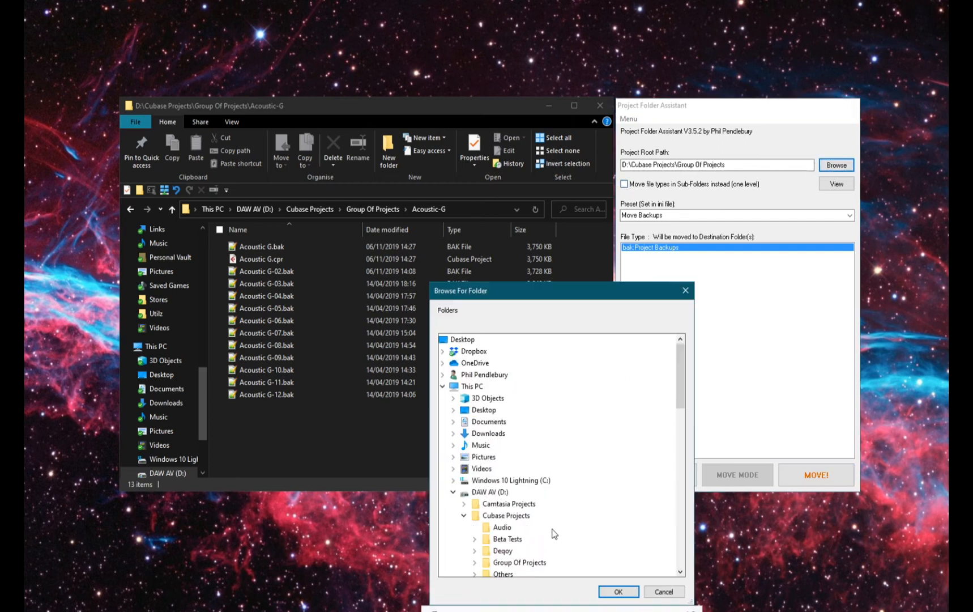
{"action": "scroll", "coordinate": [552, 535], "scroll_direction": "down", "scroll_amount": 2}
{"action": "scroll", "coordinate": [550, 541], "scroll_direction": "down", "scroll_amount": 2}
{"action": "scroll", "coordinate": [544, 488], "scroll_direction": "down", "scroll_amount": 3}
{"action": "scroll", "coordinate": [545, 481], "scroll_direction": "up", "scroll_amount": 4}
{"action": "left_click", "coordinate": [519, 457]}
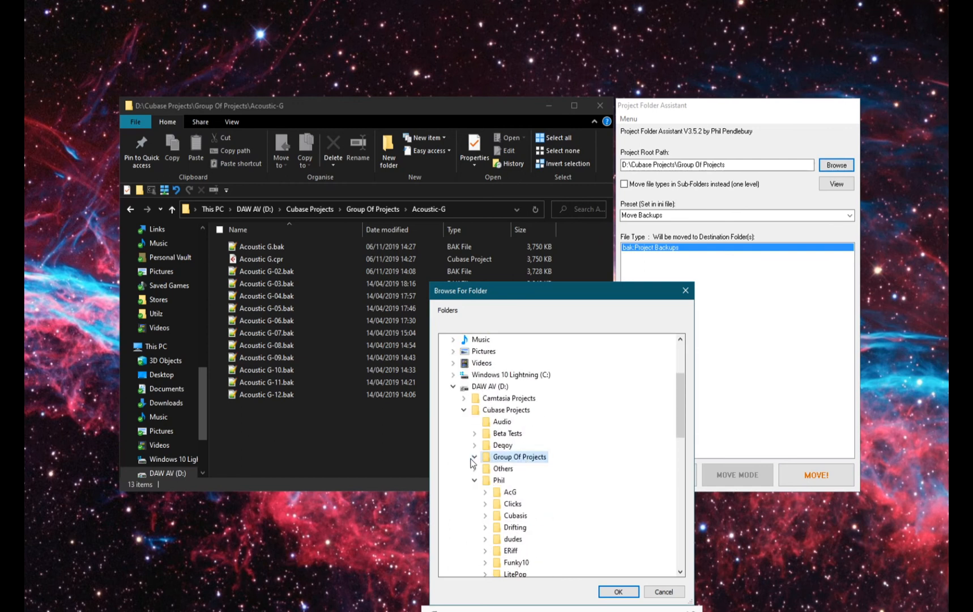
{"action": "left_click", "coordinate": [474, 457]}
{"action": "left_click", "coordinate": [520, 468]}
{"action": "left_click", "coordinate": [619, 590]}
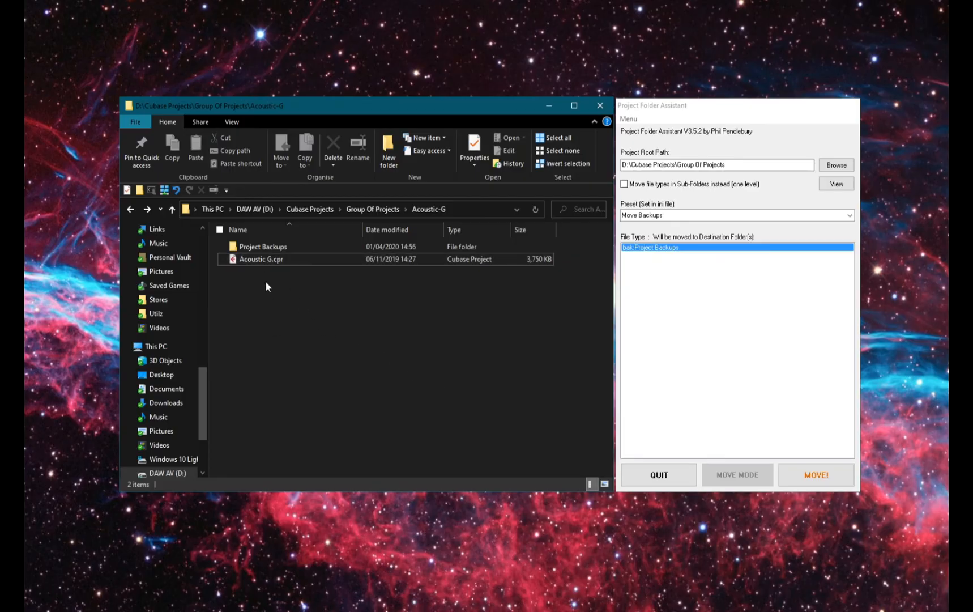
Check the backup files inside Acoustic-G's Project Backups folder and return to Acoustic-G
{"action": "double_click", "coordinate": [265, 247]}
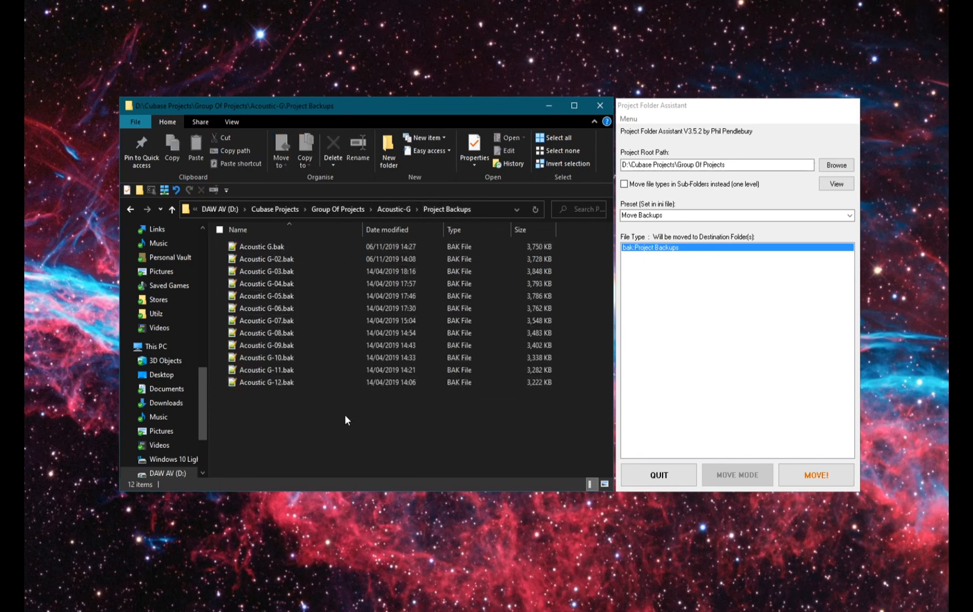
{"action": "key", "text": "alt+Left"}
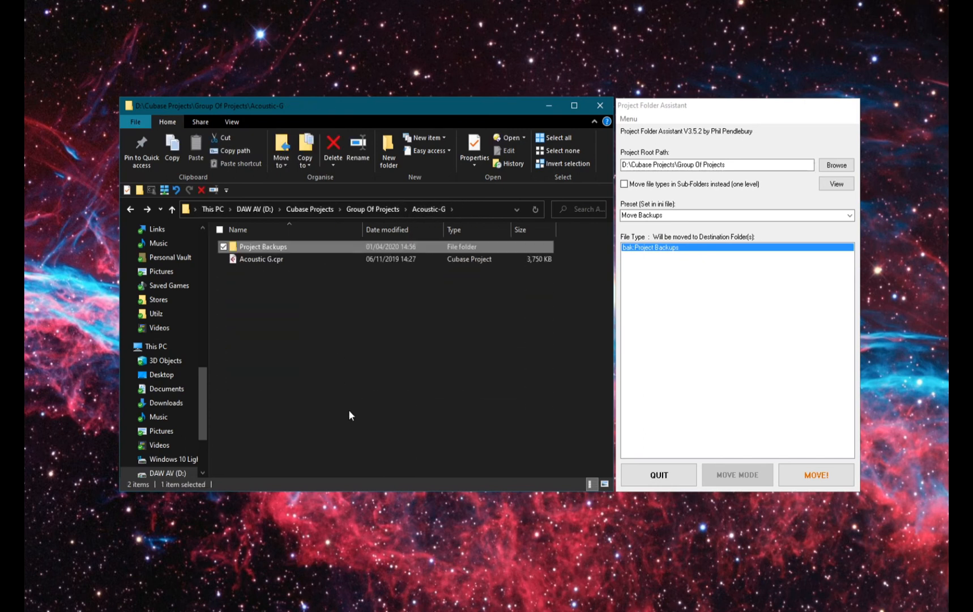
Enable moving file types in sub-folders one level down and select the Move Backups / VMX / CSH / MRK preset
{"action": "left_click", "coordinate": [649, 185]}
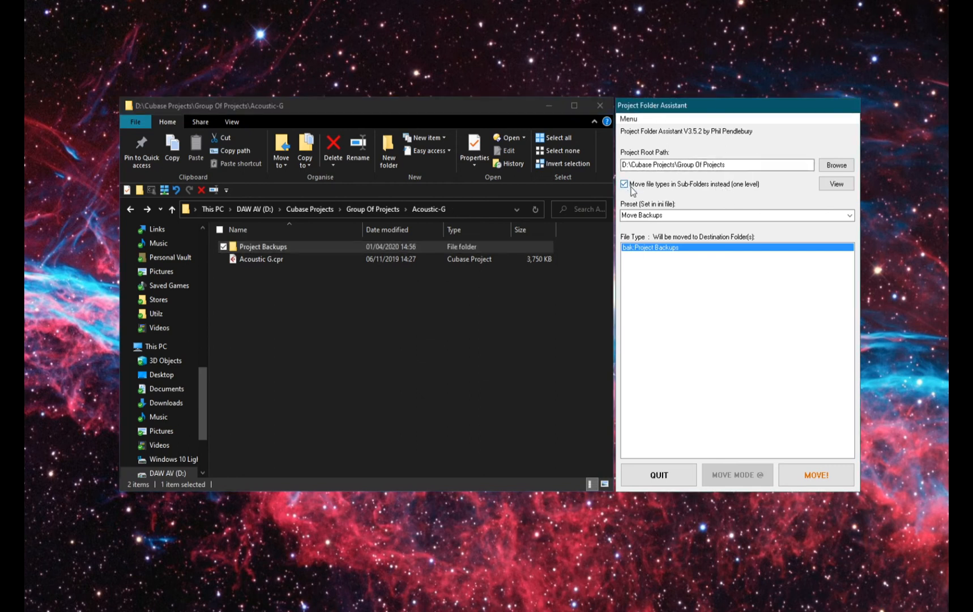
{"action": "left_click", "coordinate": [368, 209]}
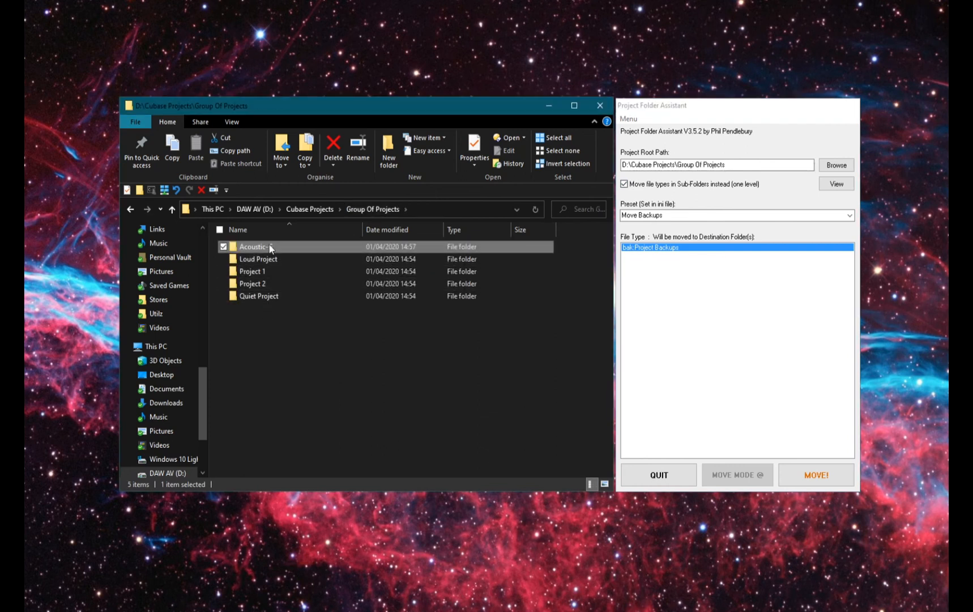
{"action": "left_click", "coordinate": [848, 215]}
{"action": "left_click", "coordinate": [692, 280]}
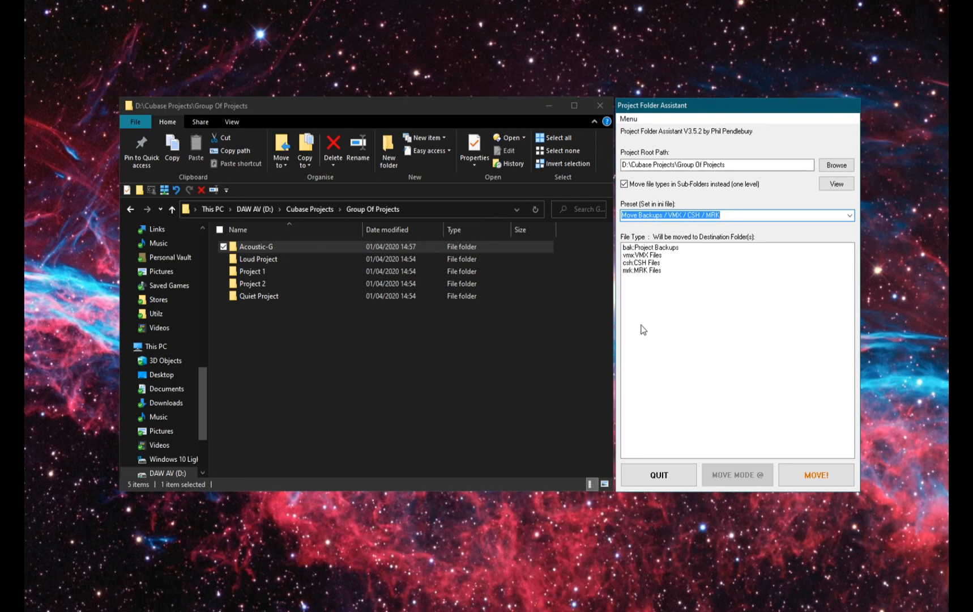
{"action": "left_click", "coordinate": [640, 299]}
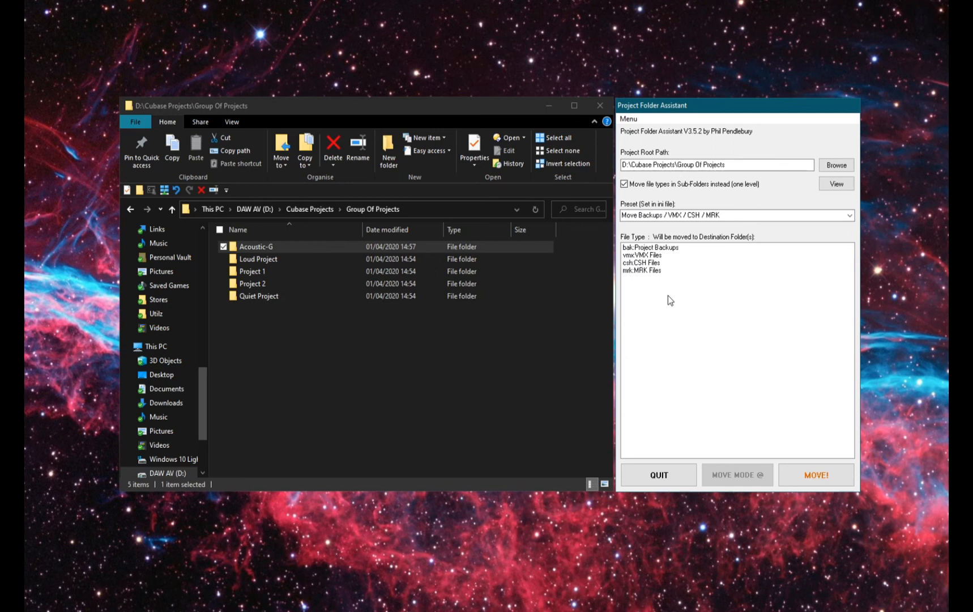
{"action": "left_click", "coordinate": [649, 272]}
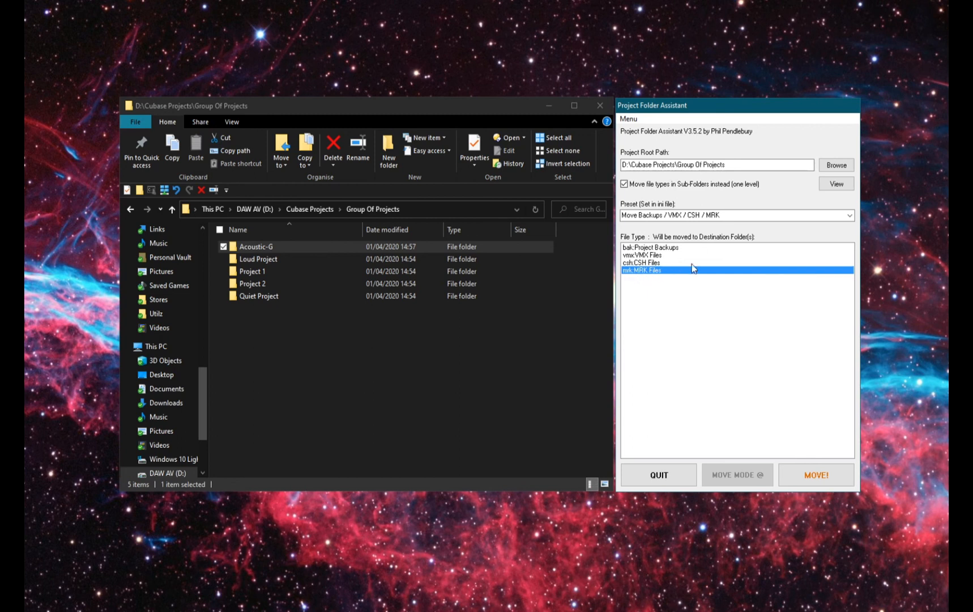
Open the projectfolders.ini preset file in Notepad++, review how its preset sections and numbered folders are defined, and close it
{"action": "left_click", "coordinate": [630, 118]}
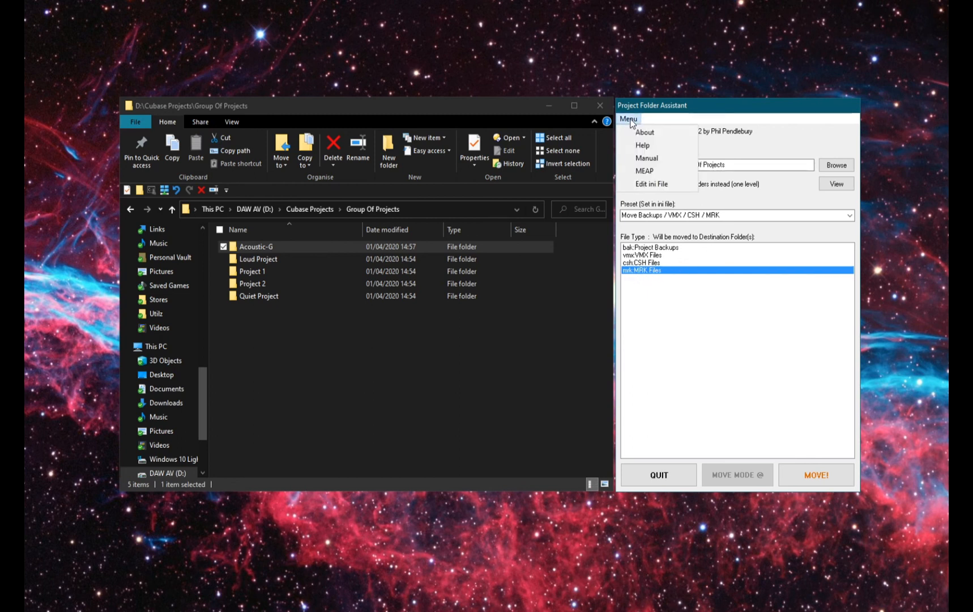
{"action": "left_click", "coordinate": [644, 189]}
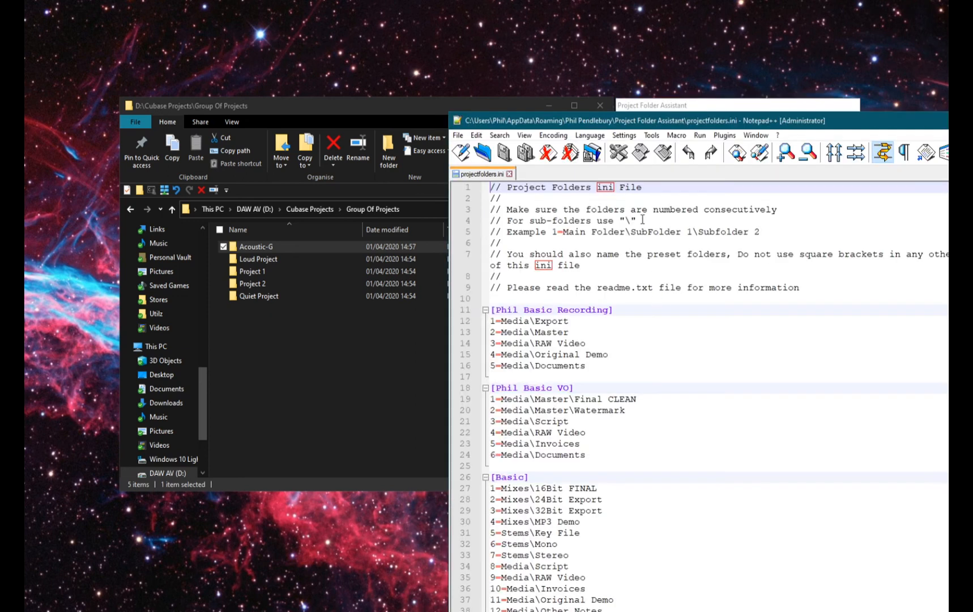
{"action": "left_click_drag", "start_coordinate": [632, 125], "coordinate": [491, 0]}
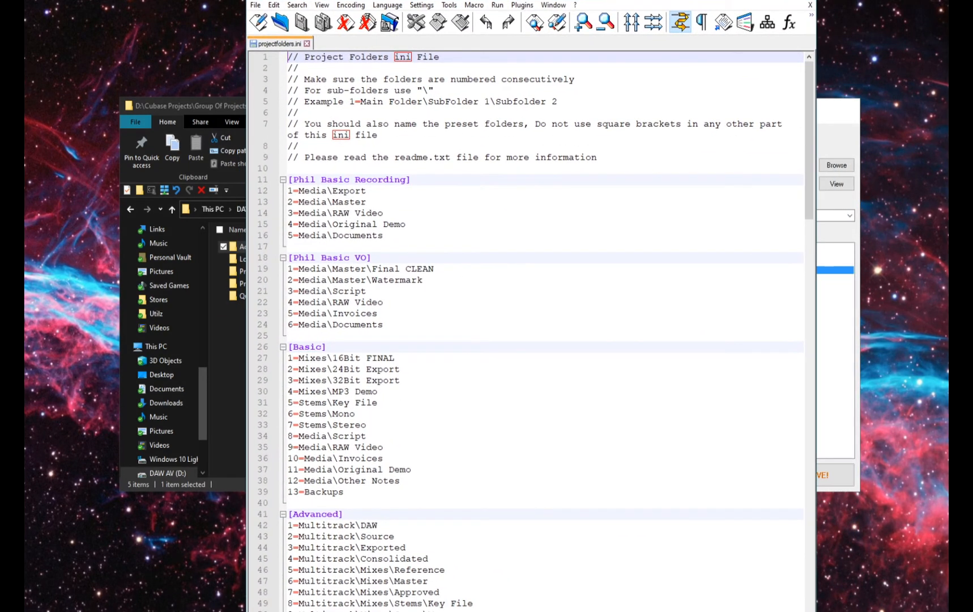
{"action": "scroll", "coordinate": [567, 376], "scroll_direction": "down", "scroll_amount": 14}
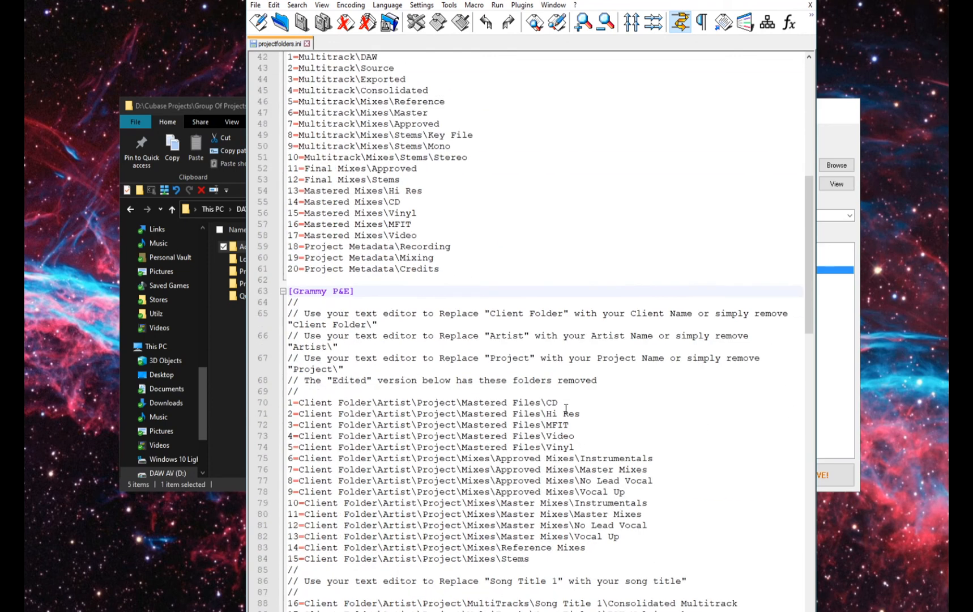
{"action": "scroll", "coordinate": [566, 407], "scroll_direction": "down", "scroll_amount": 19}
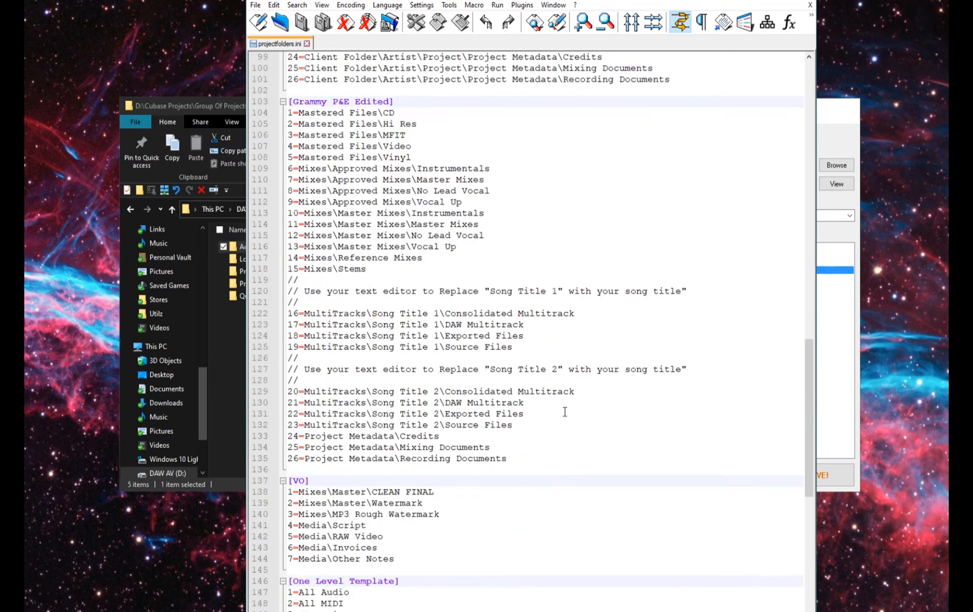
{"action": "scroll", "coordinate": [565, 411], "scroll_direction": "down", "scroll_amount": 20}
{"action": "scroll", "coordinate": [559, 424], "scroll_direction": "down", "scroll_amount": 2}
{"action": "scroll", "coordinate": [567, 406], "scroll_direction": "up", "scroll_amount": 19}
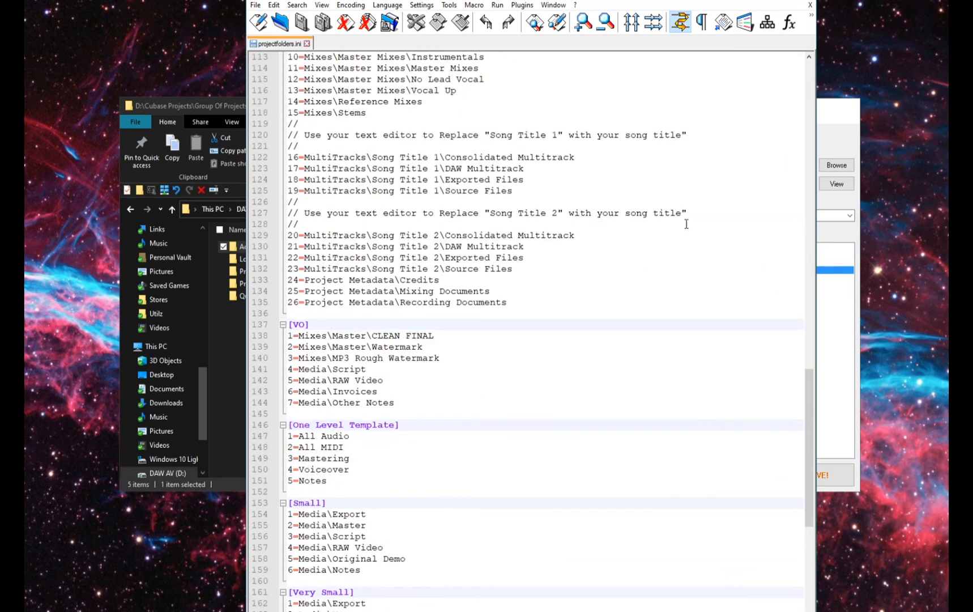
{"action": "scroll", "coordinate": [686, 224], "scroll_direction": "up", "scroll_amount": 10}
{"action": "left_click", "coordinate": [803, 1]}
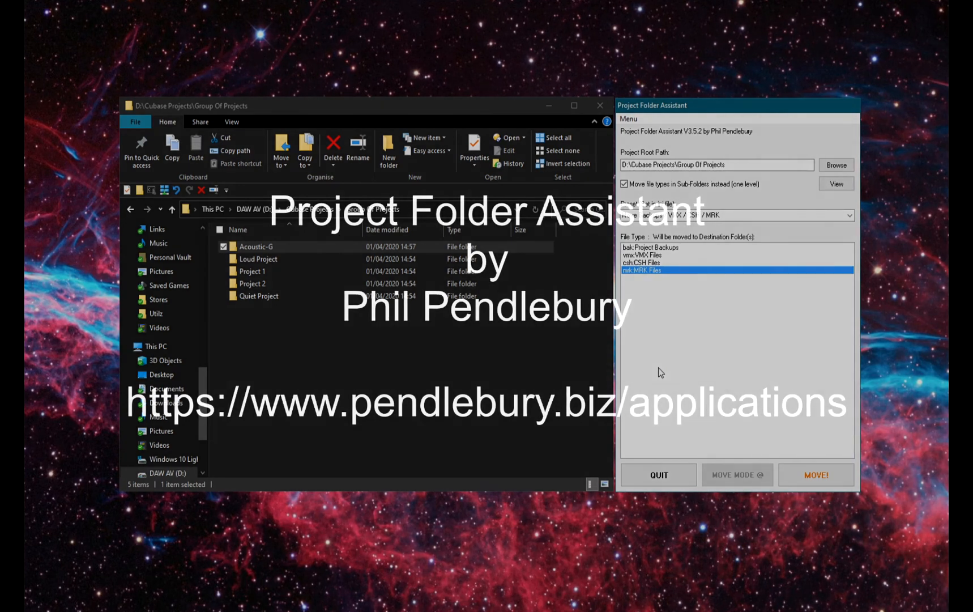
Quit Project Folder Assistant
{"action": "left_click", "coordinate": [654, 476]}
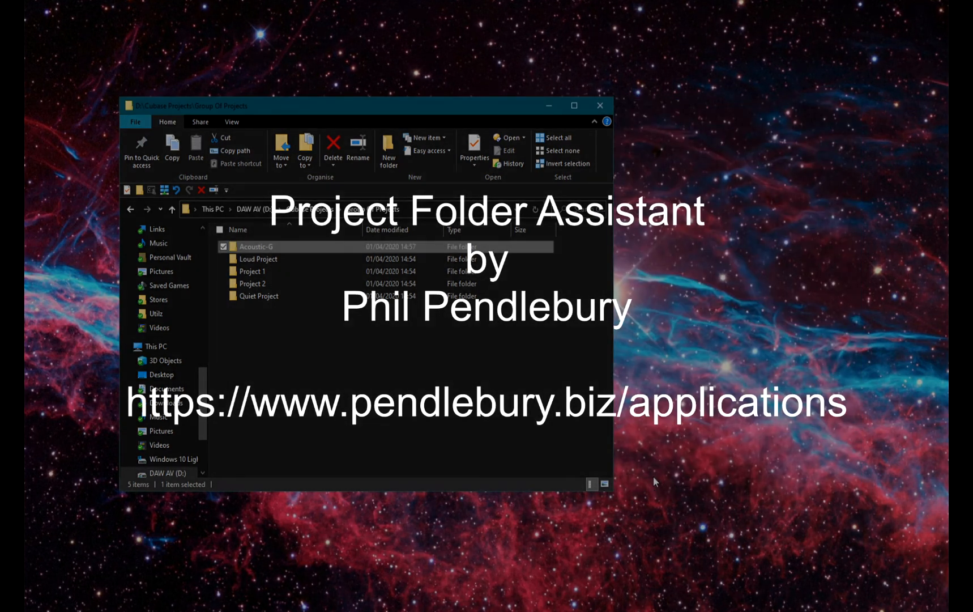
{"action": "left_click", "coordinate": [491, 415]}
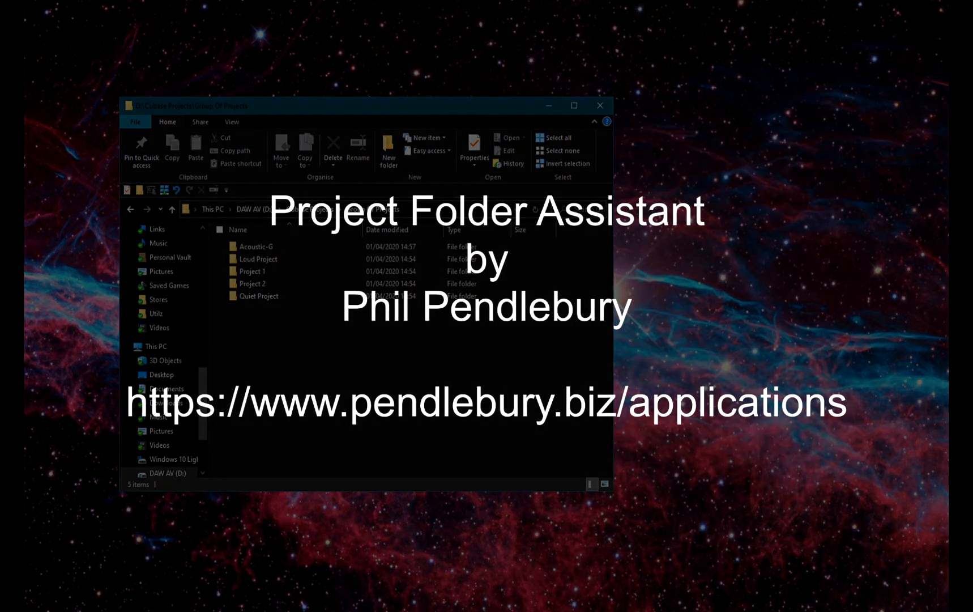